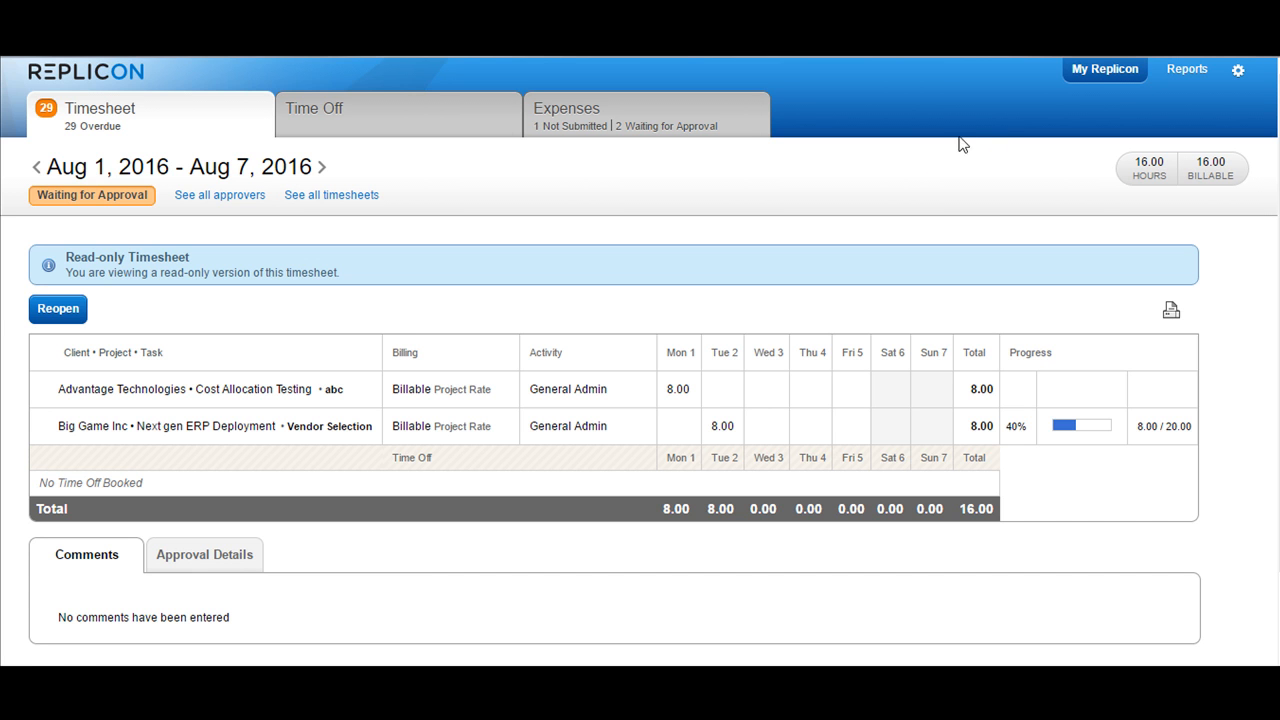
Start a new expense sheet with the description "Description" and set its reimbursement currency to CAD$.
left_click(627, 110)
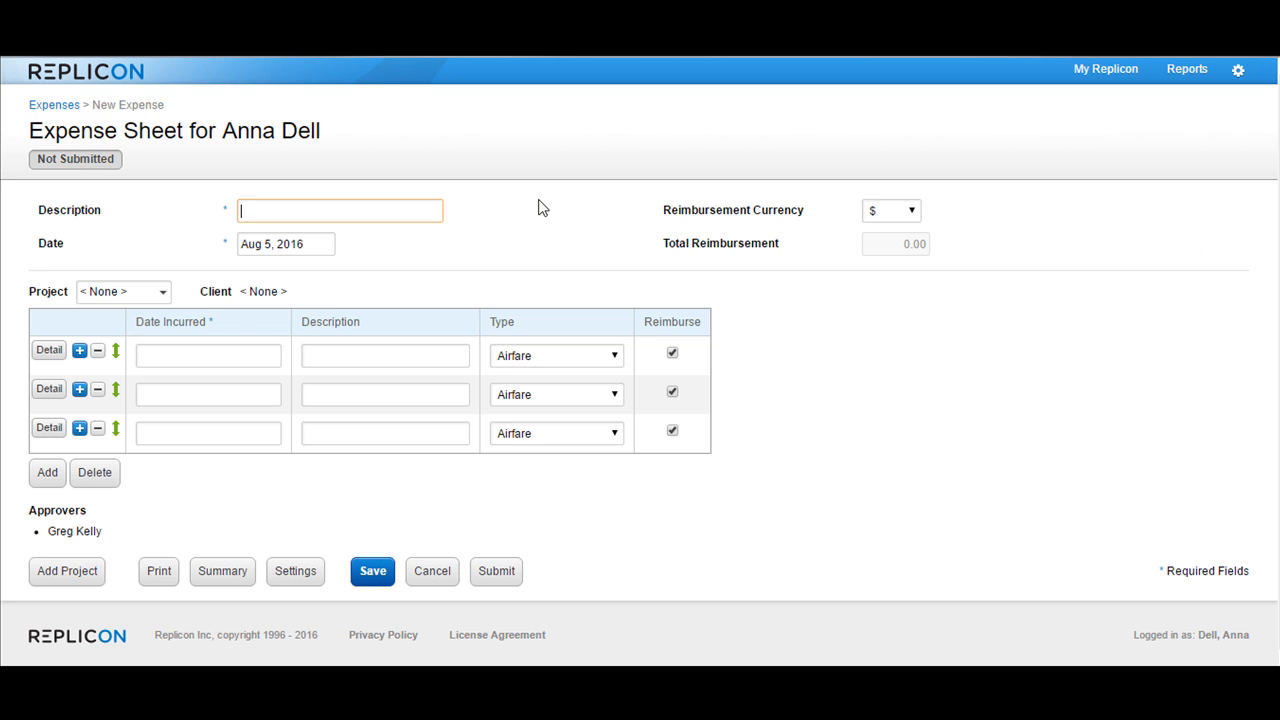
type("Description")
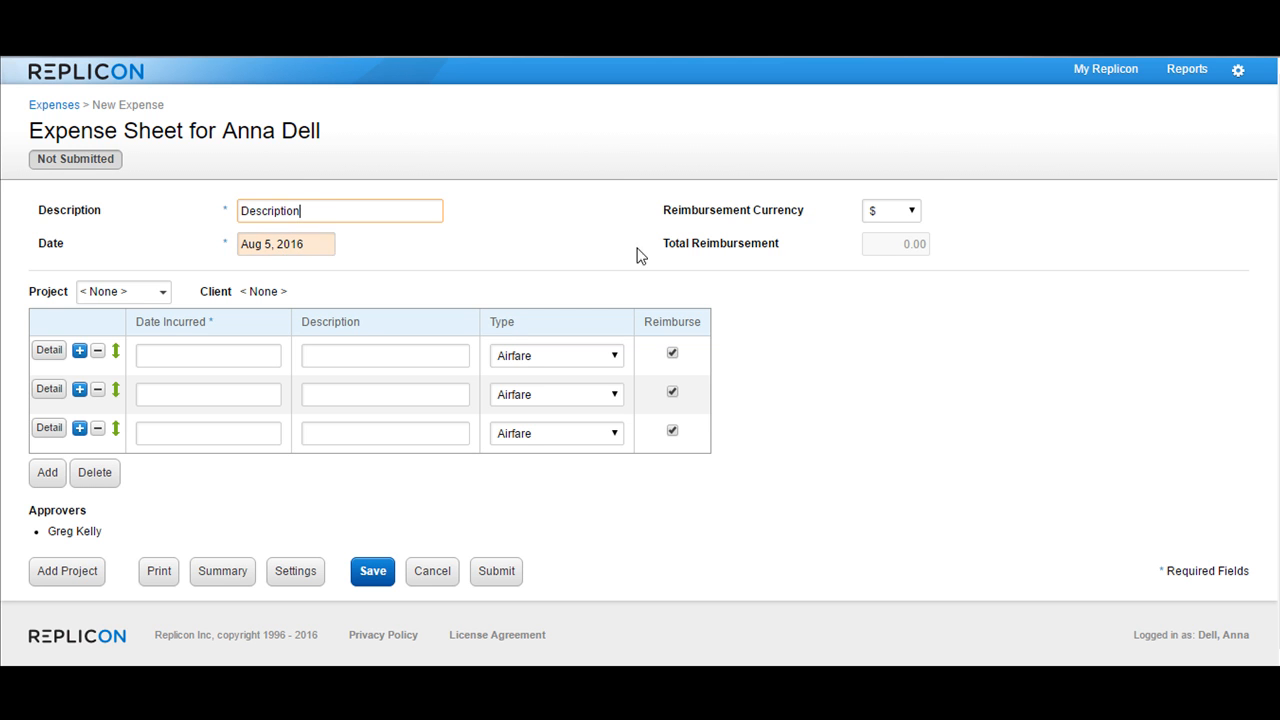
left_click(899, 212)
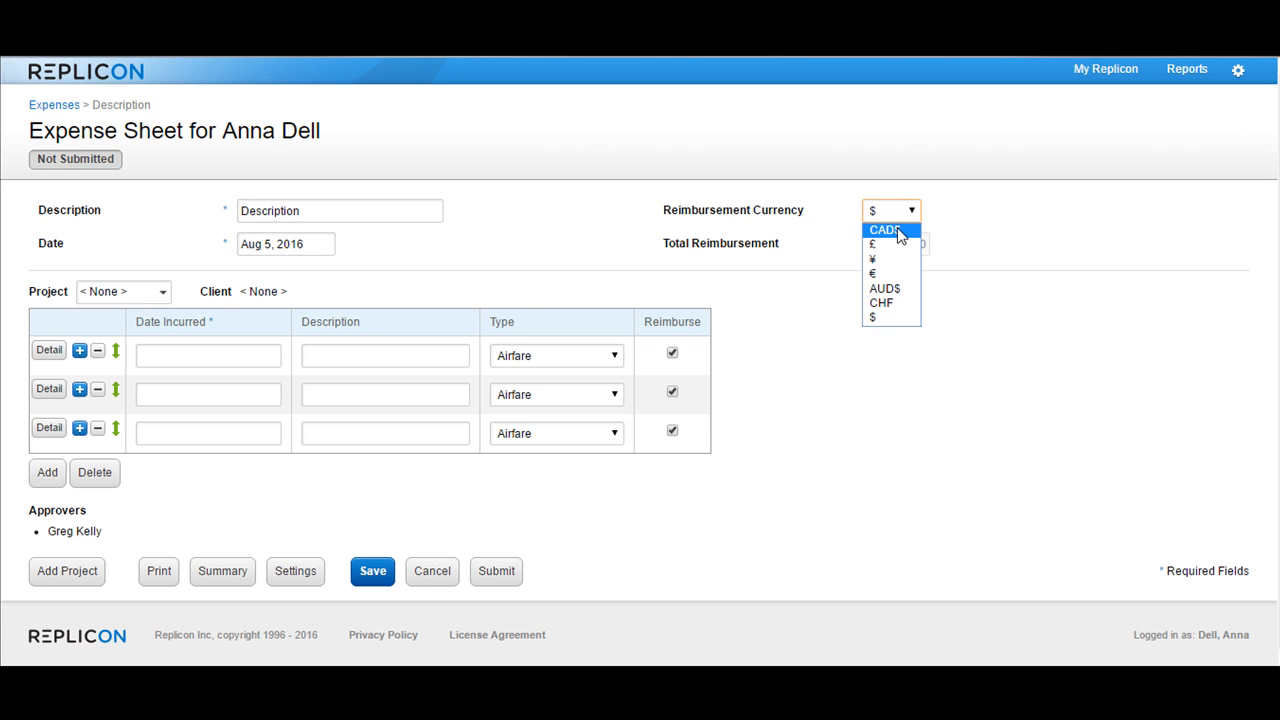
left_click(899, 232)
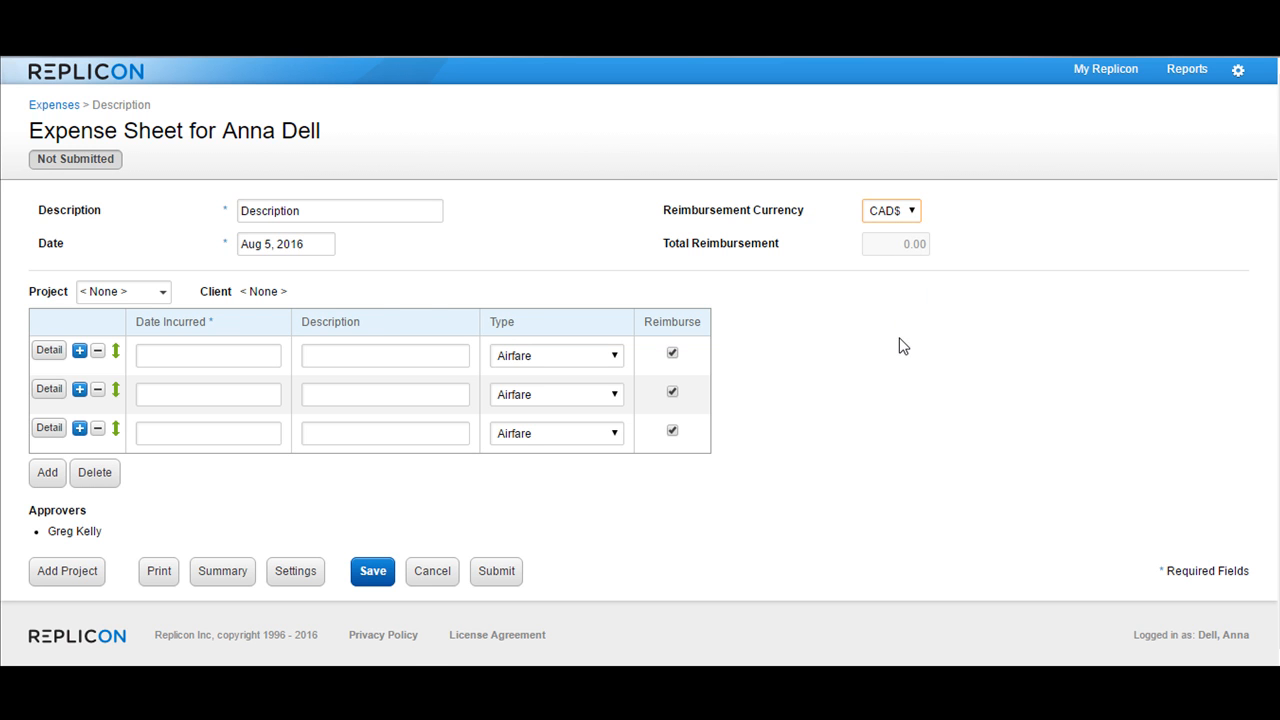
Assign the expense sheet to the Automated Reporting & Dashboards project of the client Advantage Technologies.
left_click(120, 298)
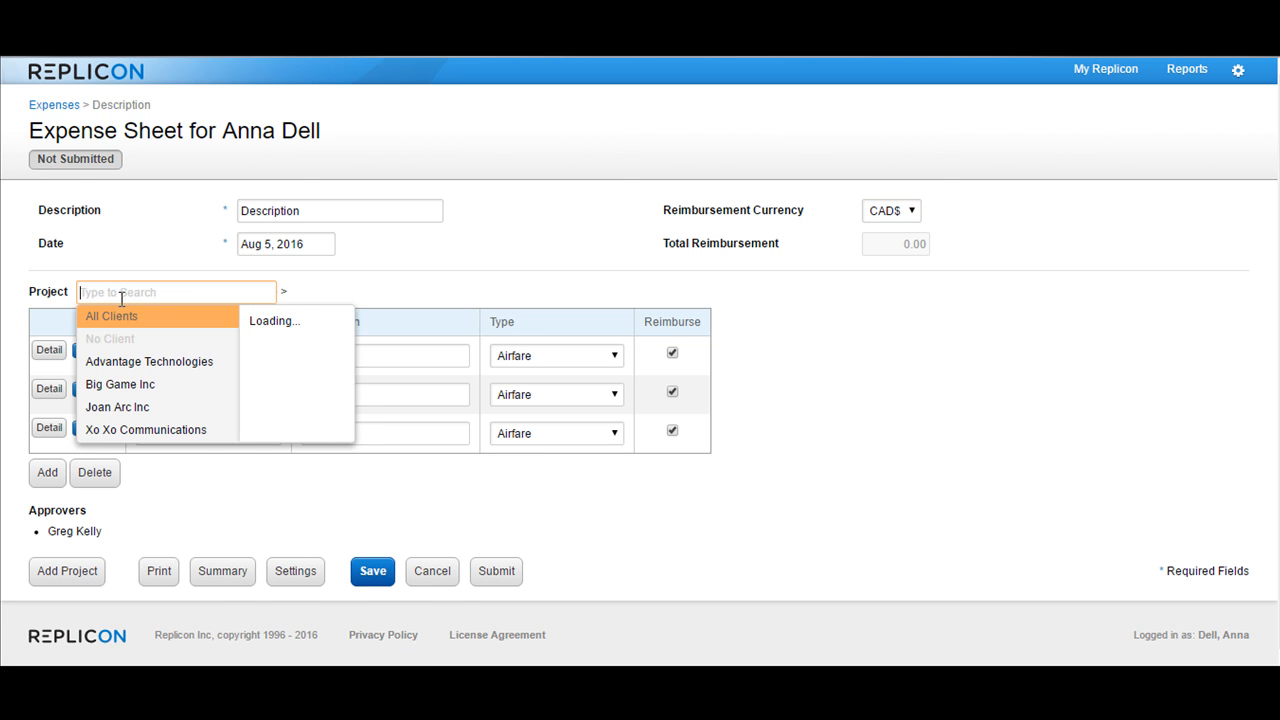
left_click(133, 370)
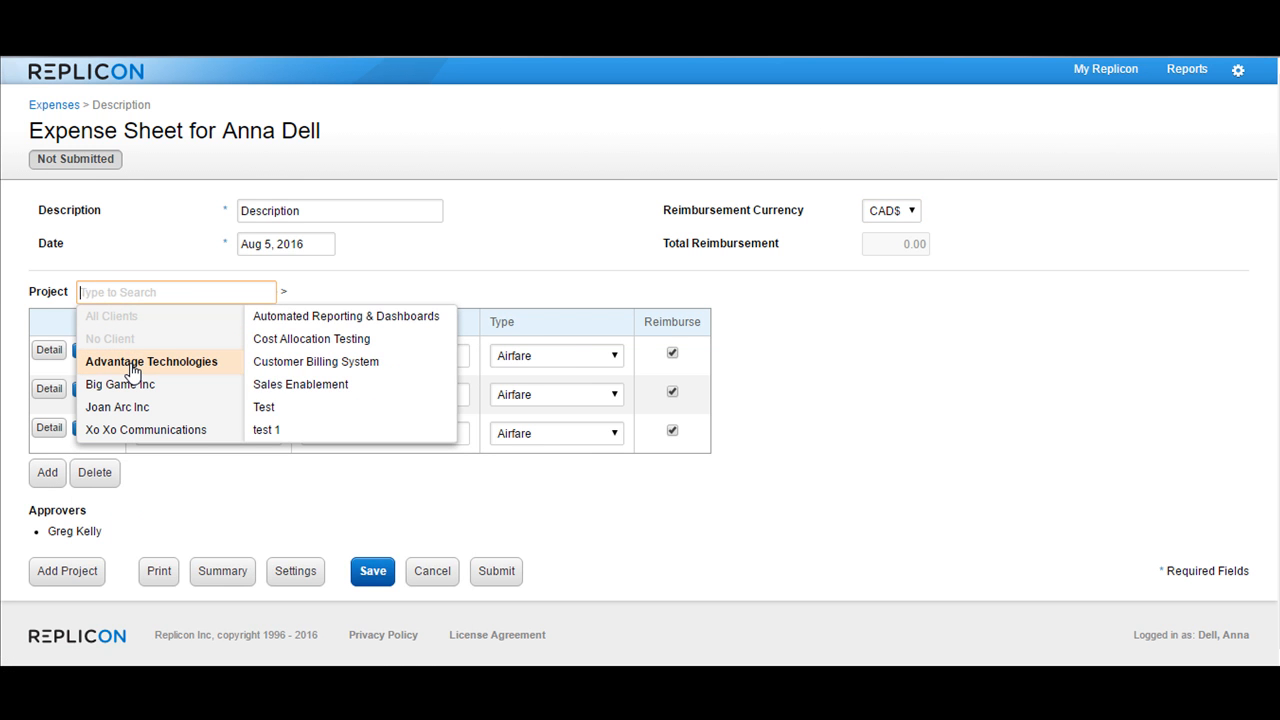
left_click(323, 317)
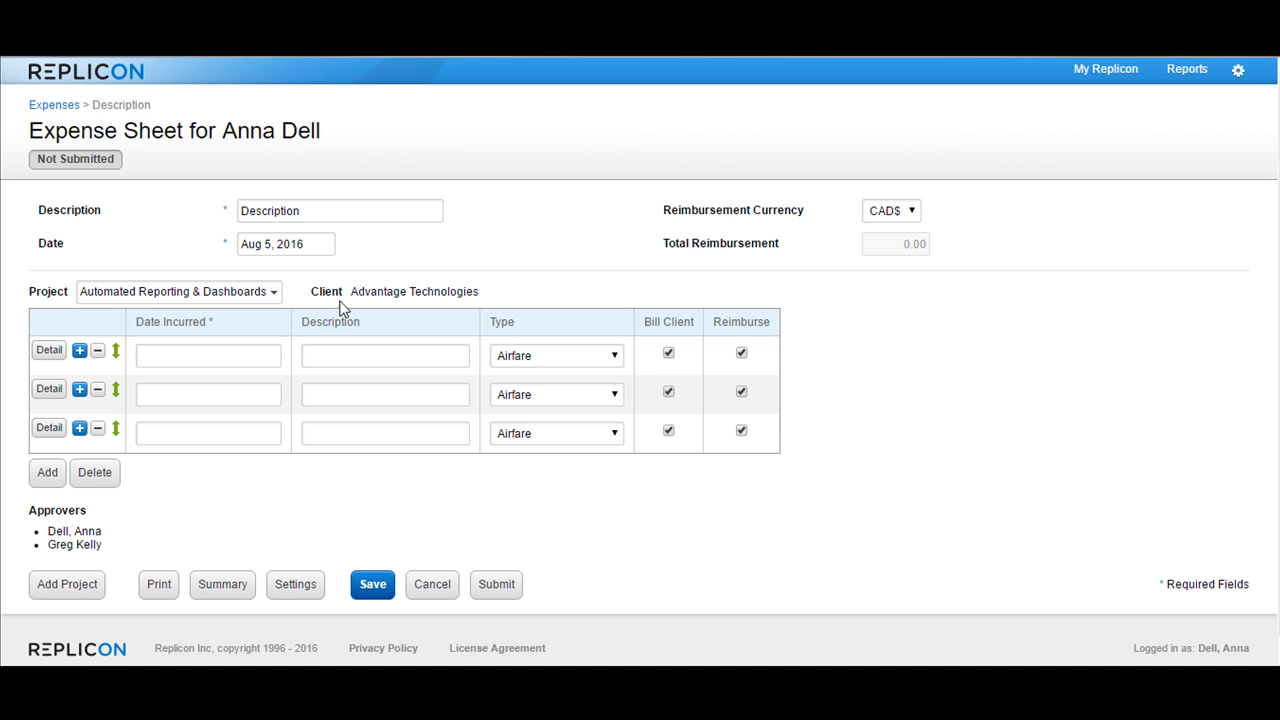
left_click_drag(358, 291, 480, 292)
left_click(480, 292)
Set the first expense entry's date incurred to Jun 1, 2016 and its type to Mileage.
left_click(231, 357)
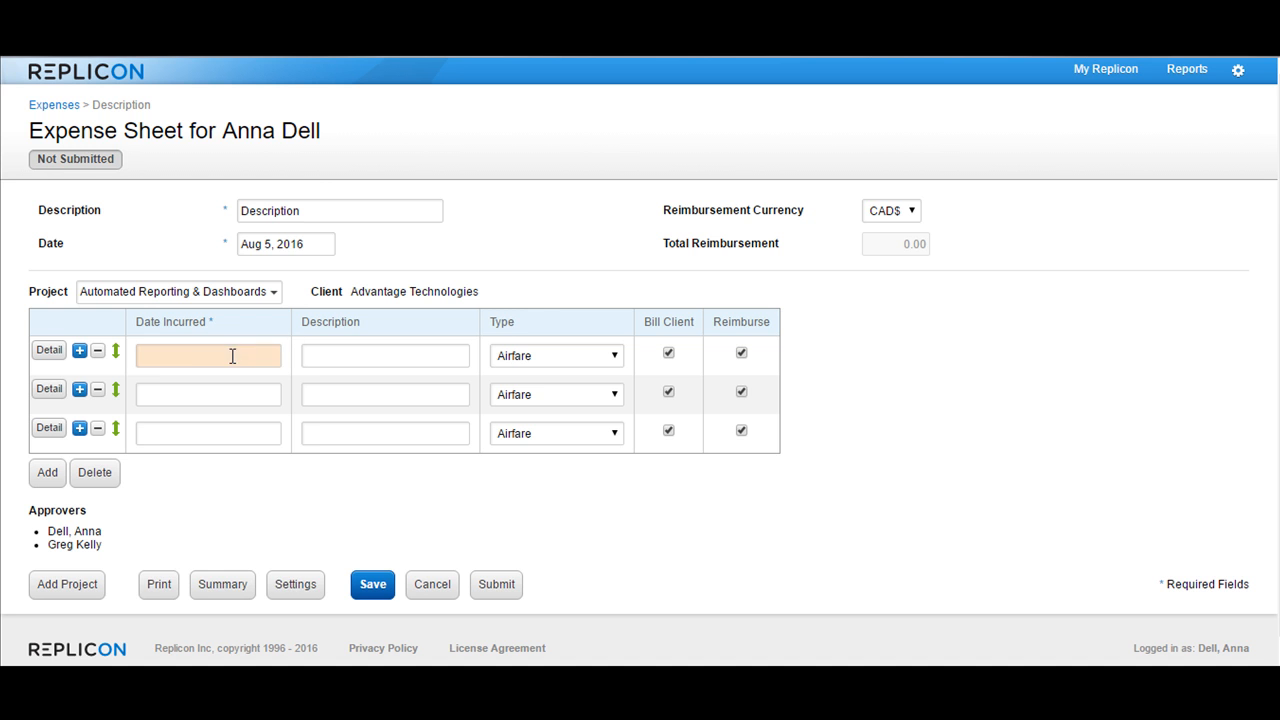
left_click(142, 405)
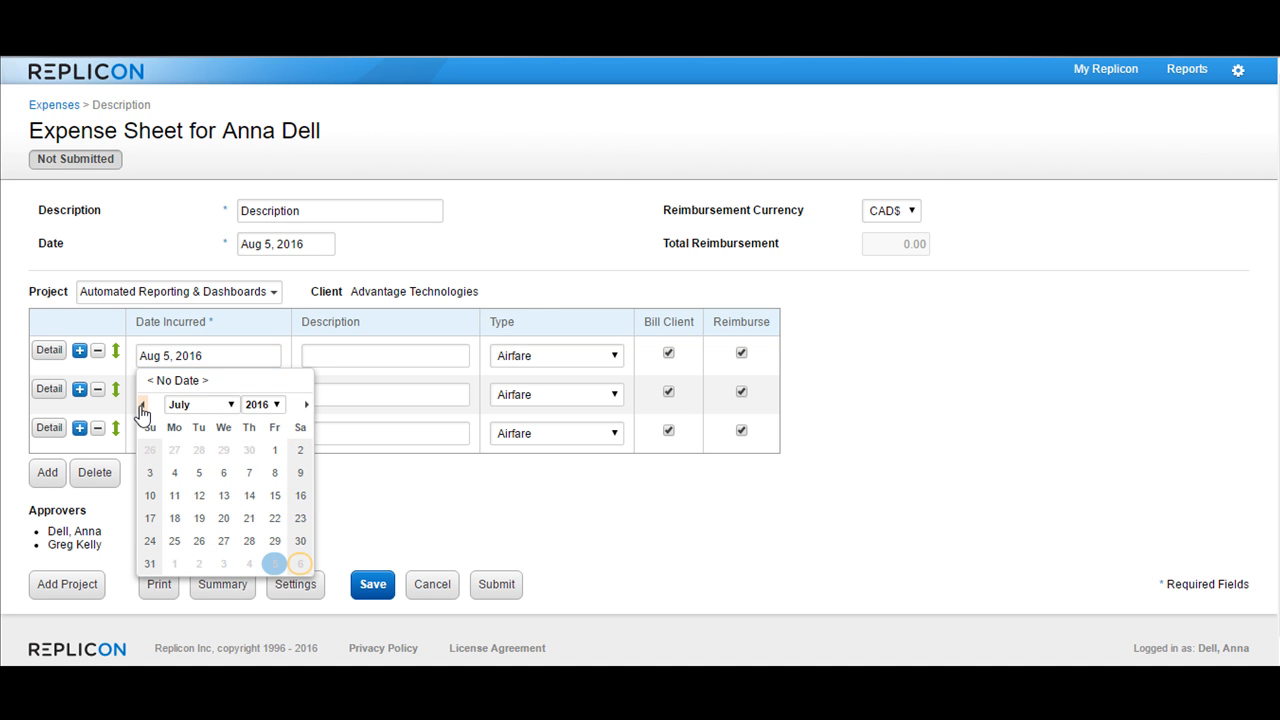
left_click(142, 405)
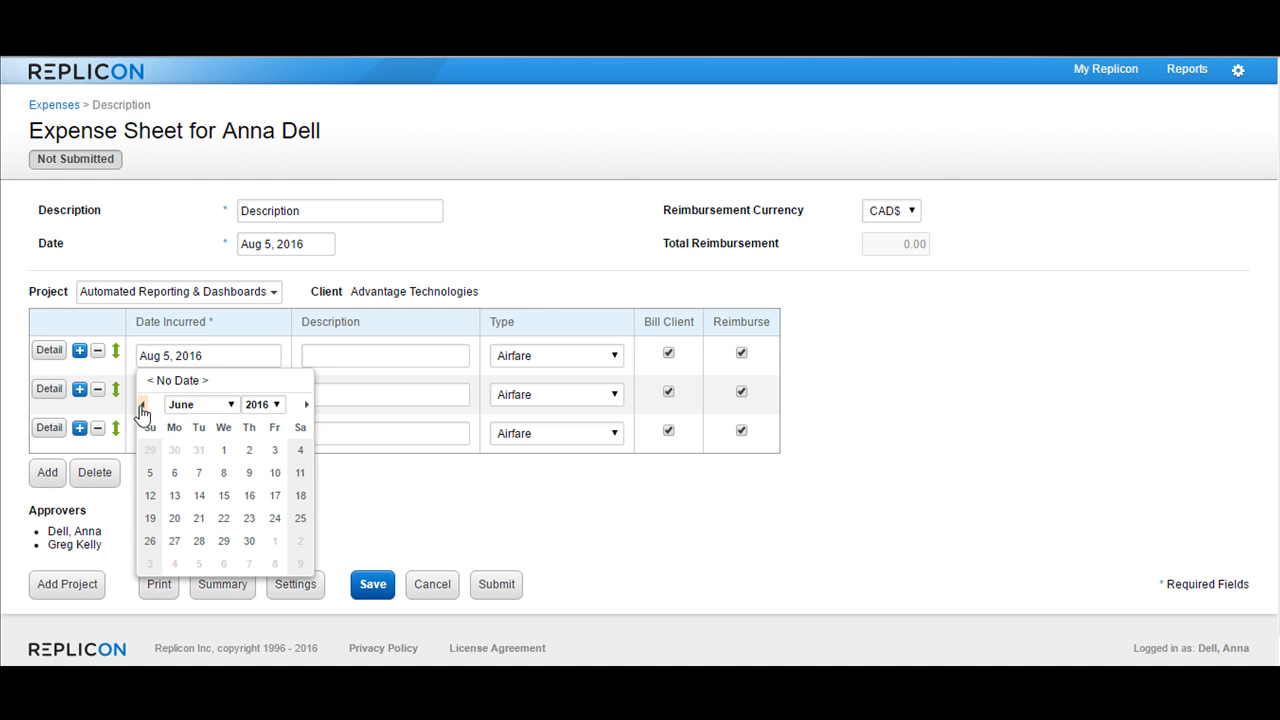
left_click(223, 450)
left_click(343, 358)
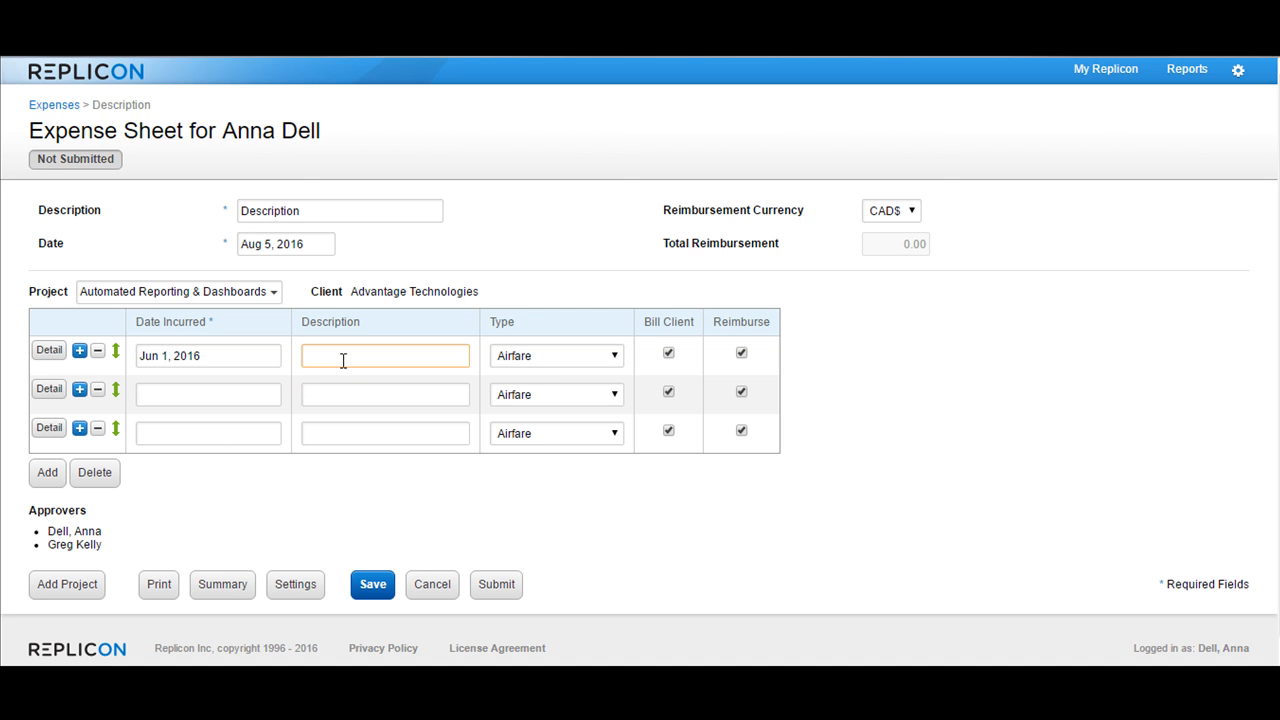
left_click(529, 362)
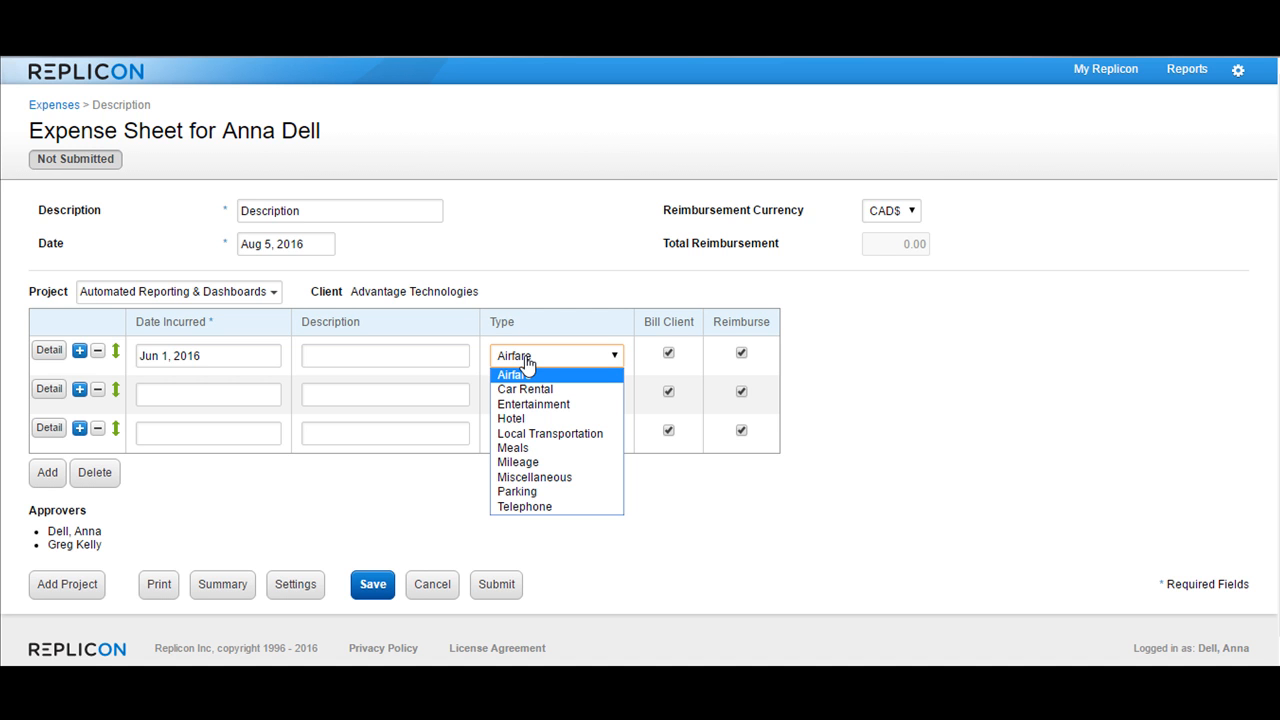
left_click(531, 463)
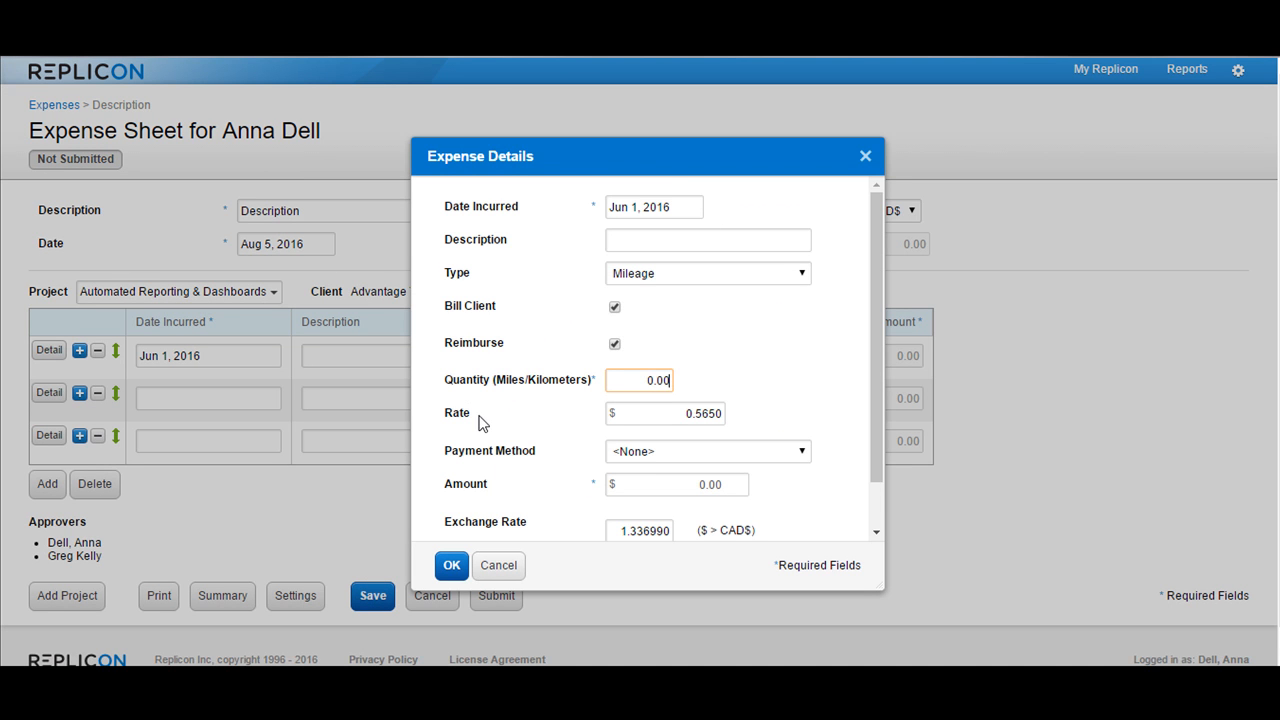
Set the mileage expense's quantity to 100 miles/kilometers and accept the expense details.
left_click_drag(648, 380, 691, 377)
type("100")
left_click(697, 385)
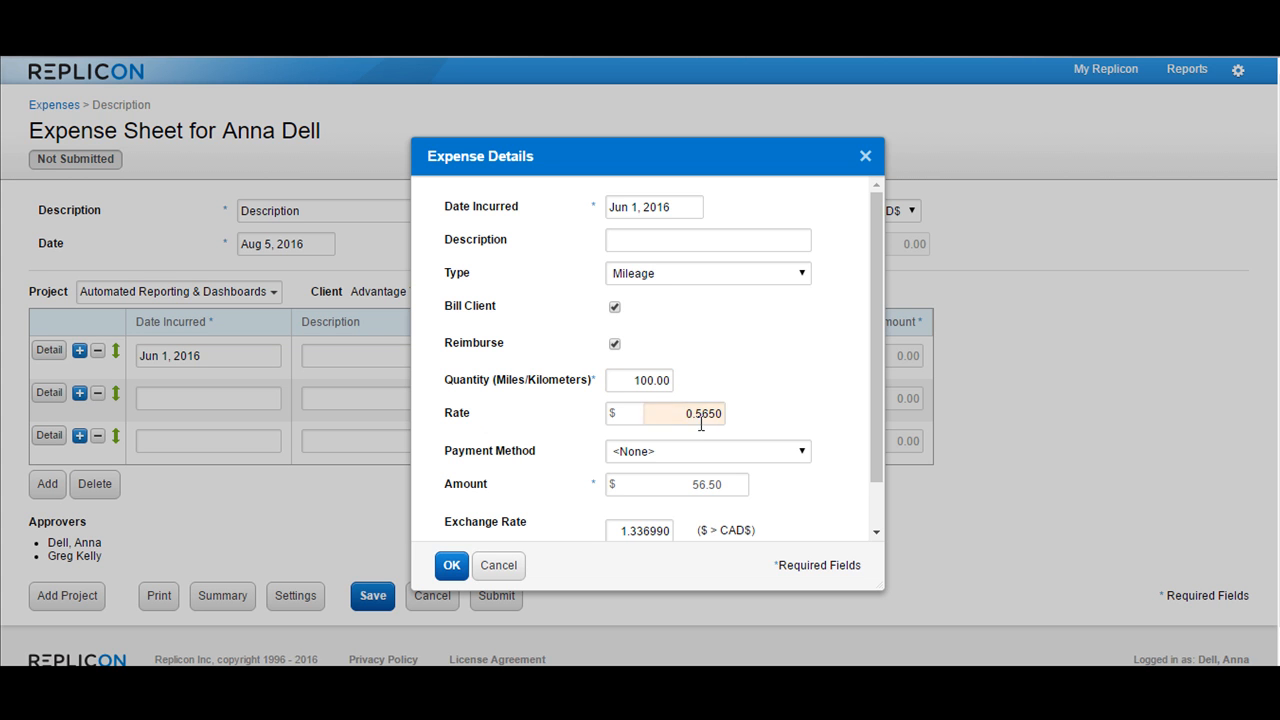
scroll(705, 420, "down", 1)
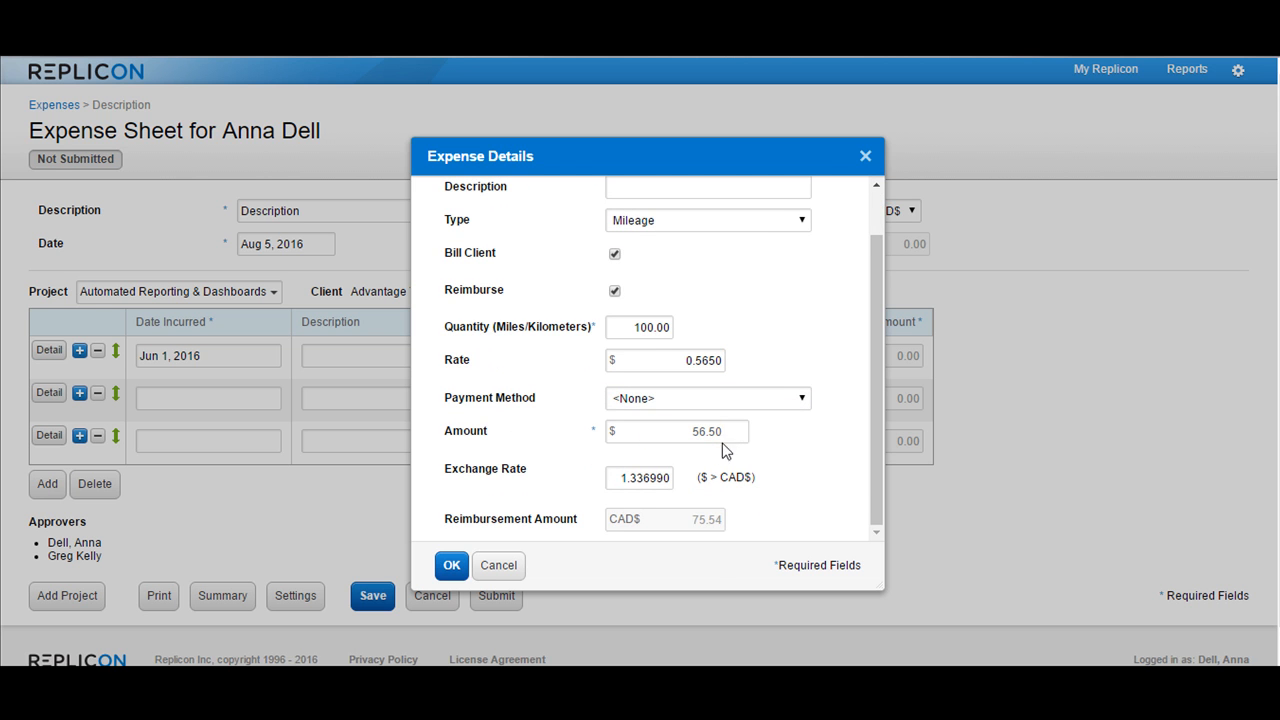
left_click(460, 567)
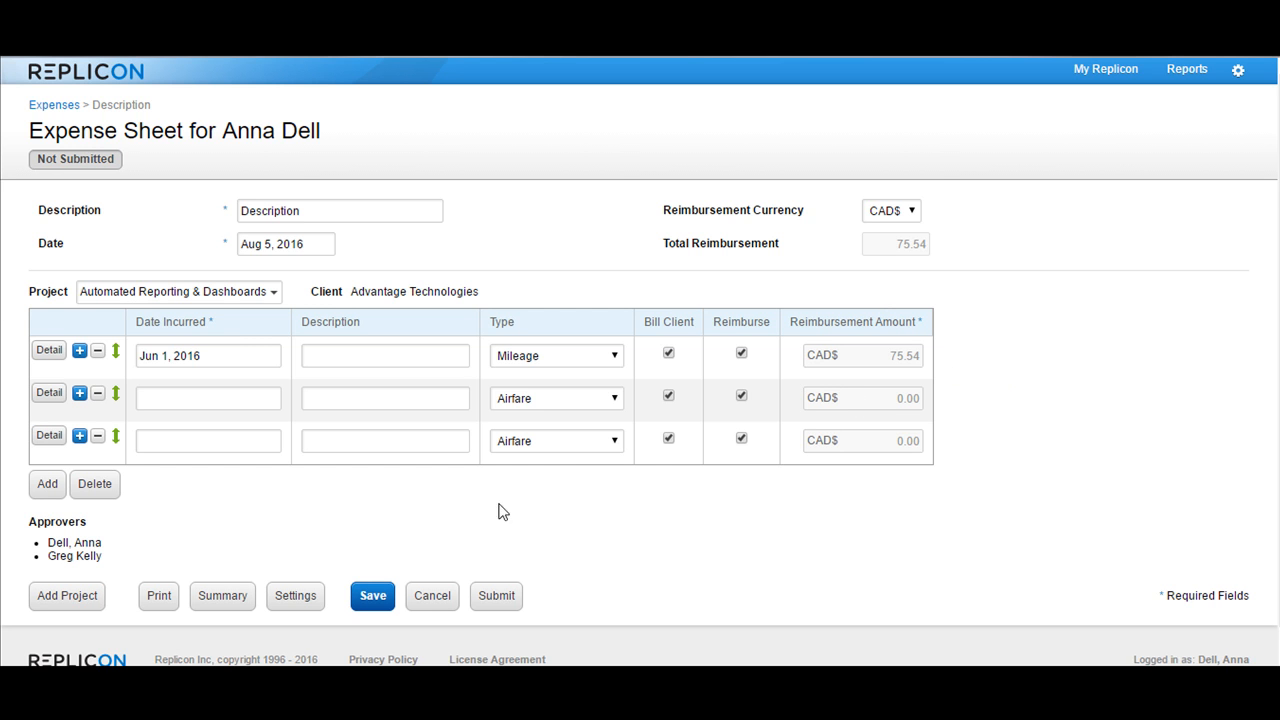
Enable the Quantity, Rate, Payment Method, Net Amount, Tax Codes, Amount and Exchange Rate columns for the expense sheet and save the settings.
left_click(306, 606)
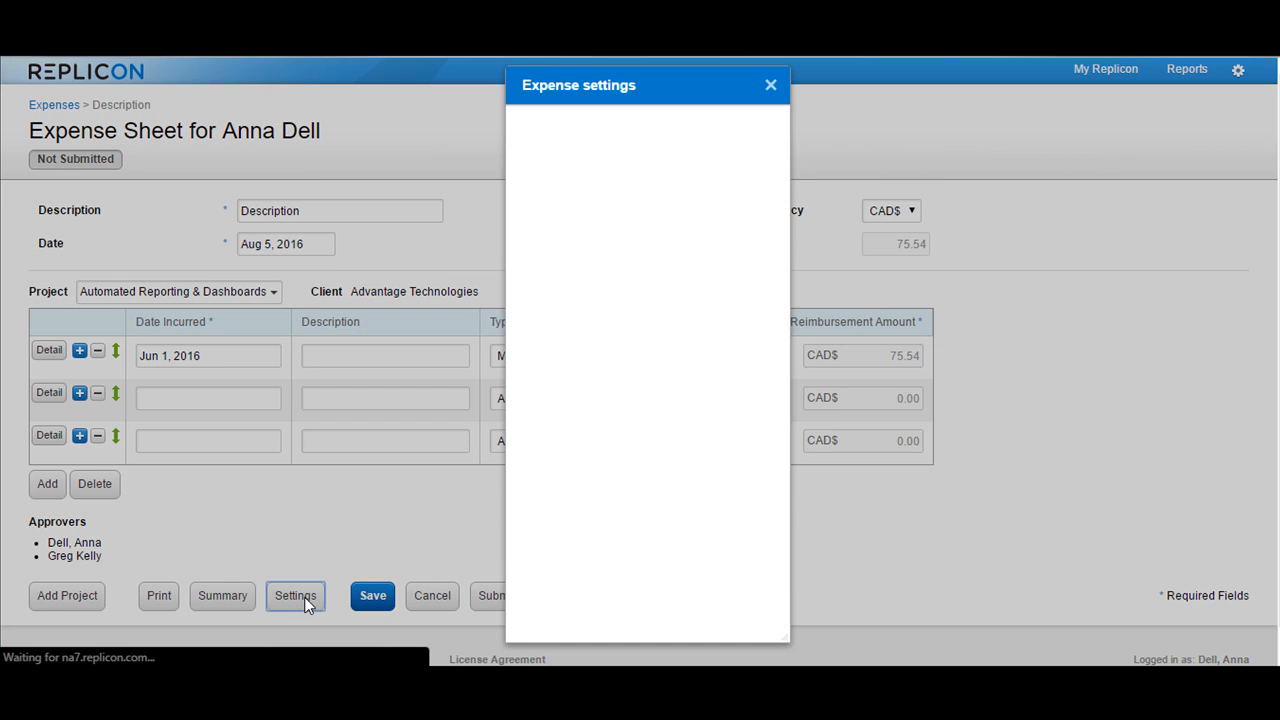
left_click(706, 334)
left_click(706, 368)
left_click(706, 403)
left_click(706, 437)
left_click(706, 471)
left_click(706, 505)
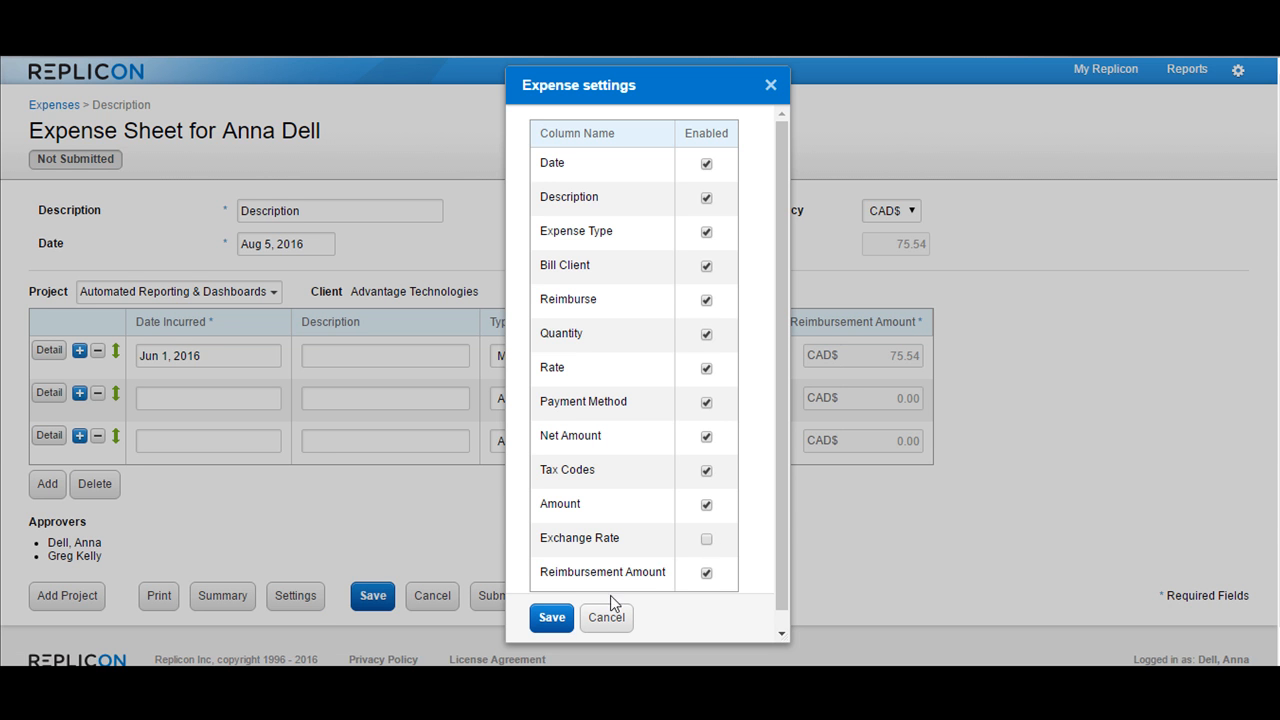
left_click(707, 541)
left_click(551, 617)
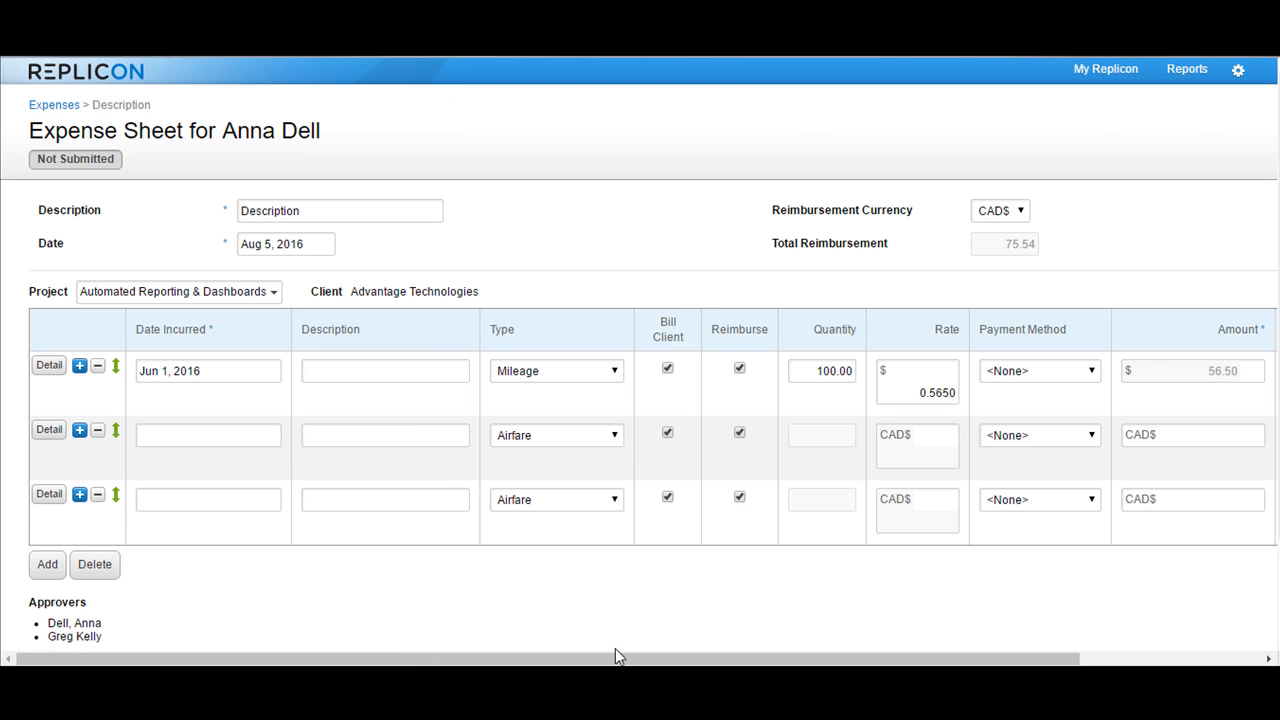
left_click_drag(615, 655, 512, 660)
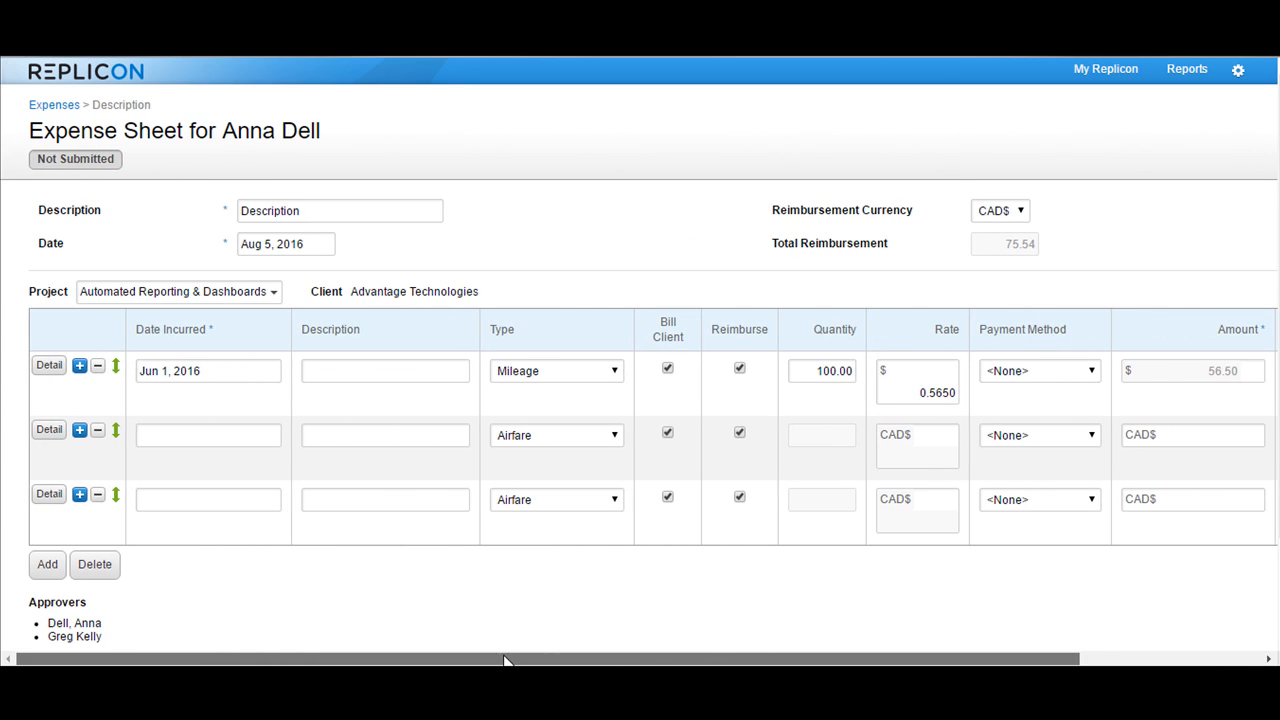
Add a second project section to the expense sheet and assign it to Cost Allocation Testing under Advantage Technologies.
scroll(540, 530, "down", 1)
scroll(537, 525, "down", 2)
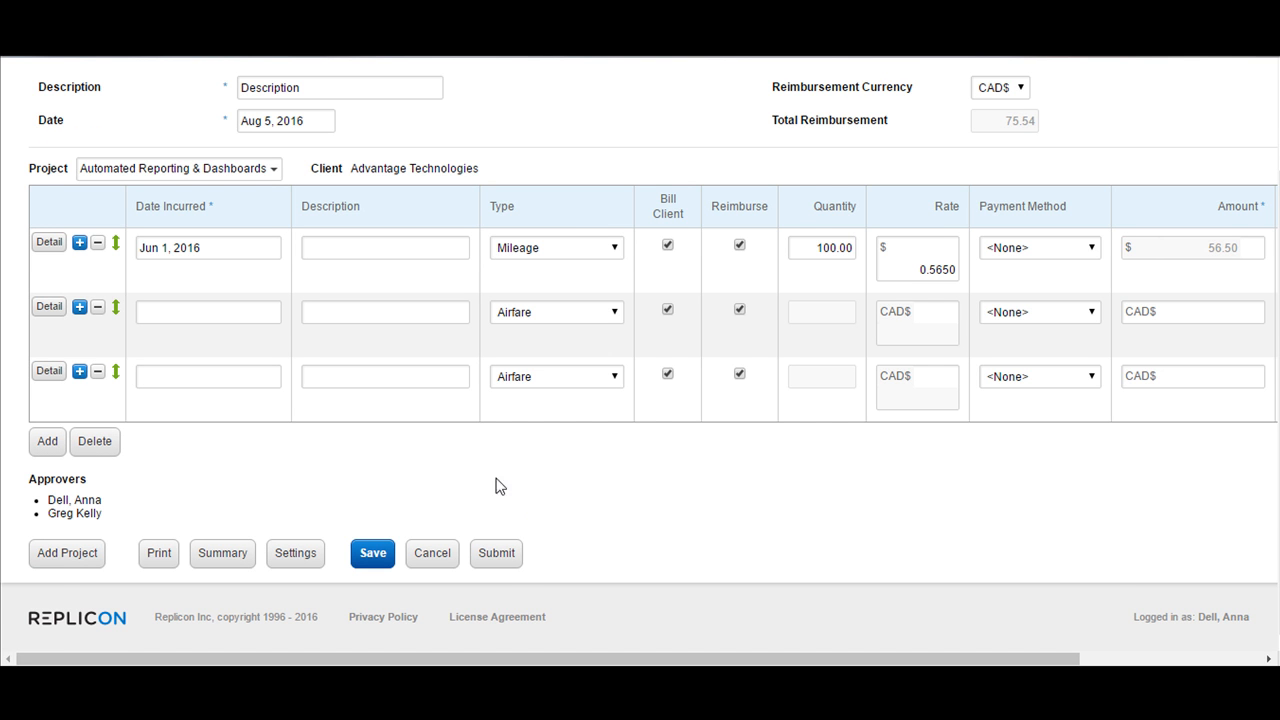
left_click(62, 553)
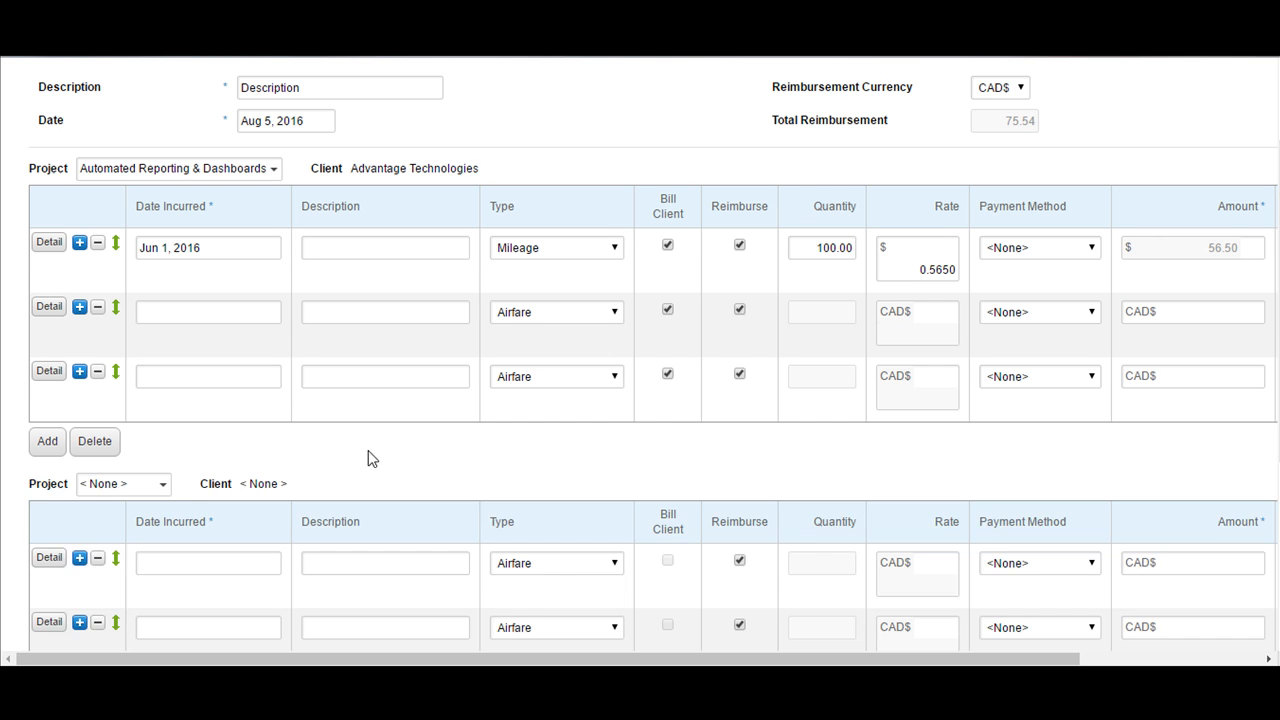
scroll(400, 449, "down", 3)
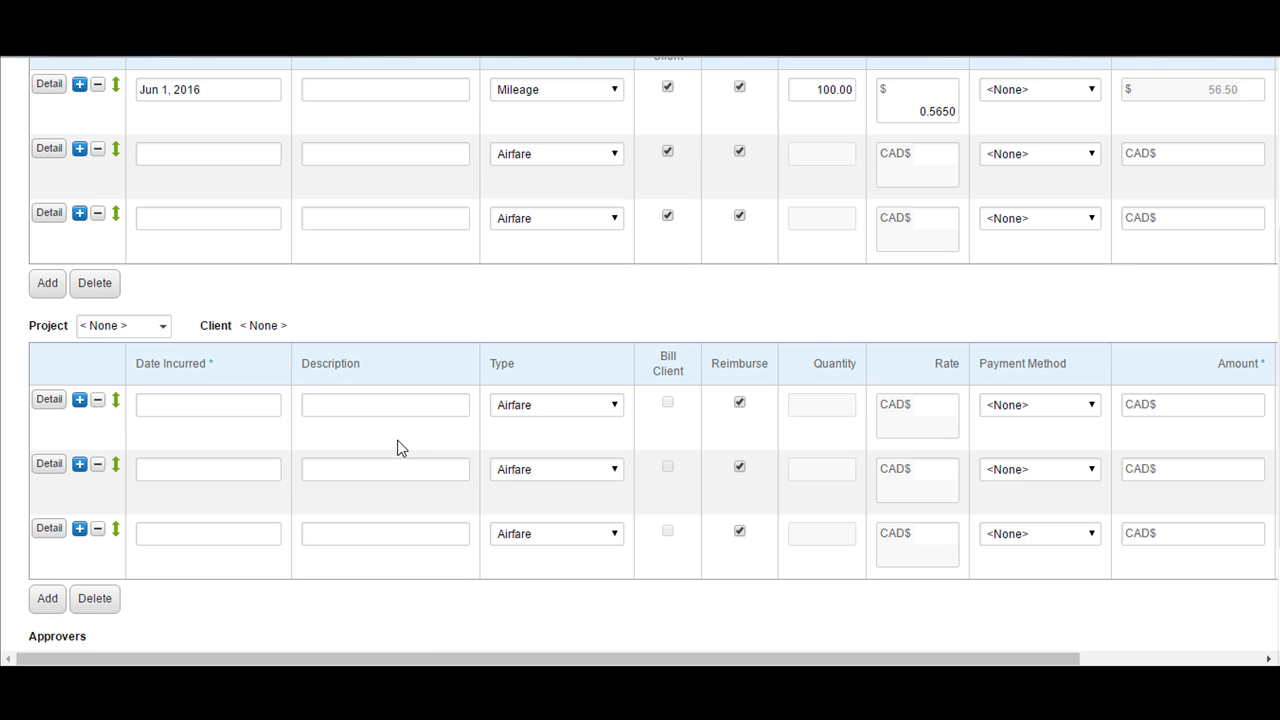
left_click(152, 334)
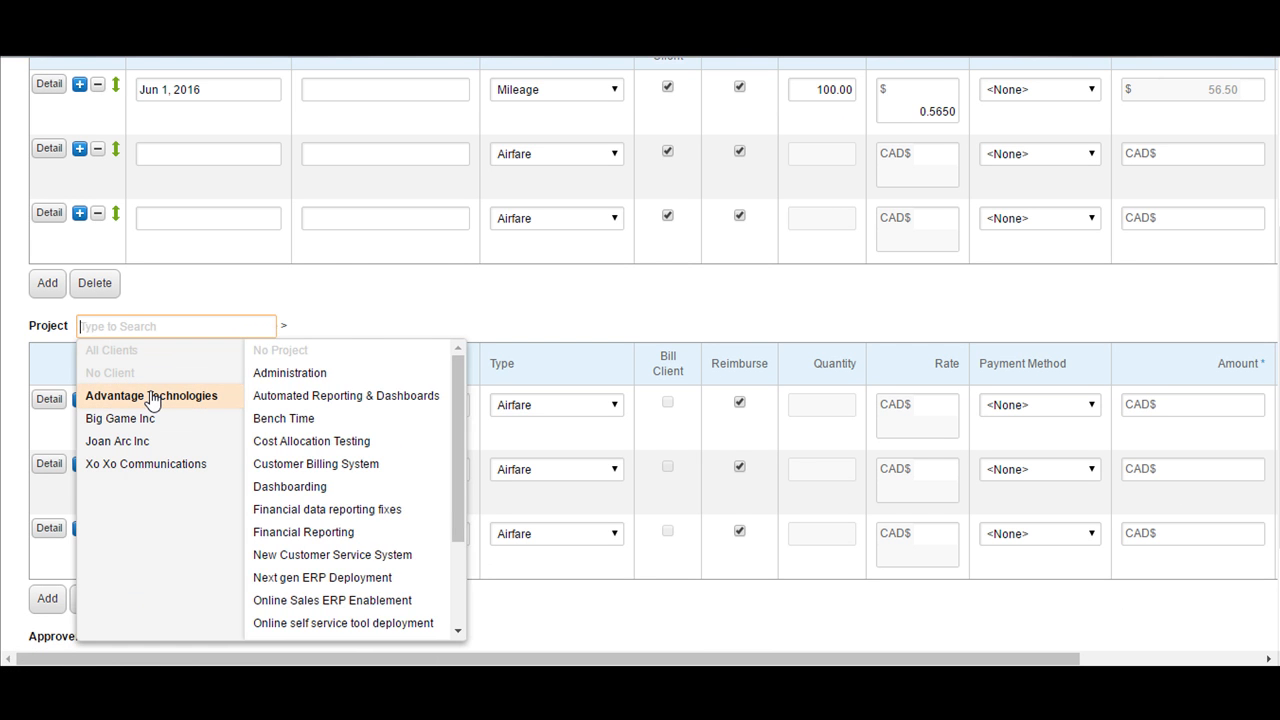
left_click(153, 398)
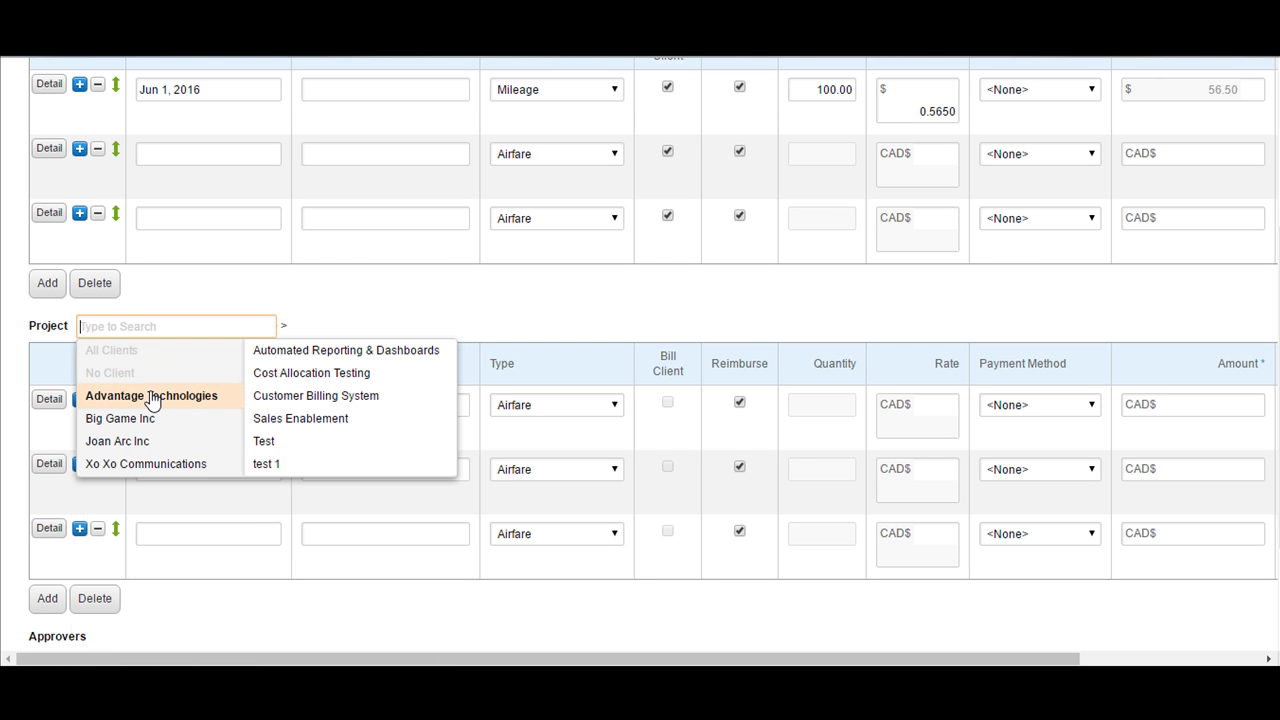
left_click(345, 373)
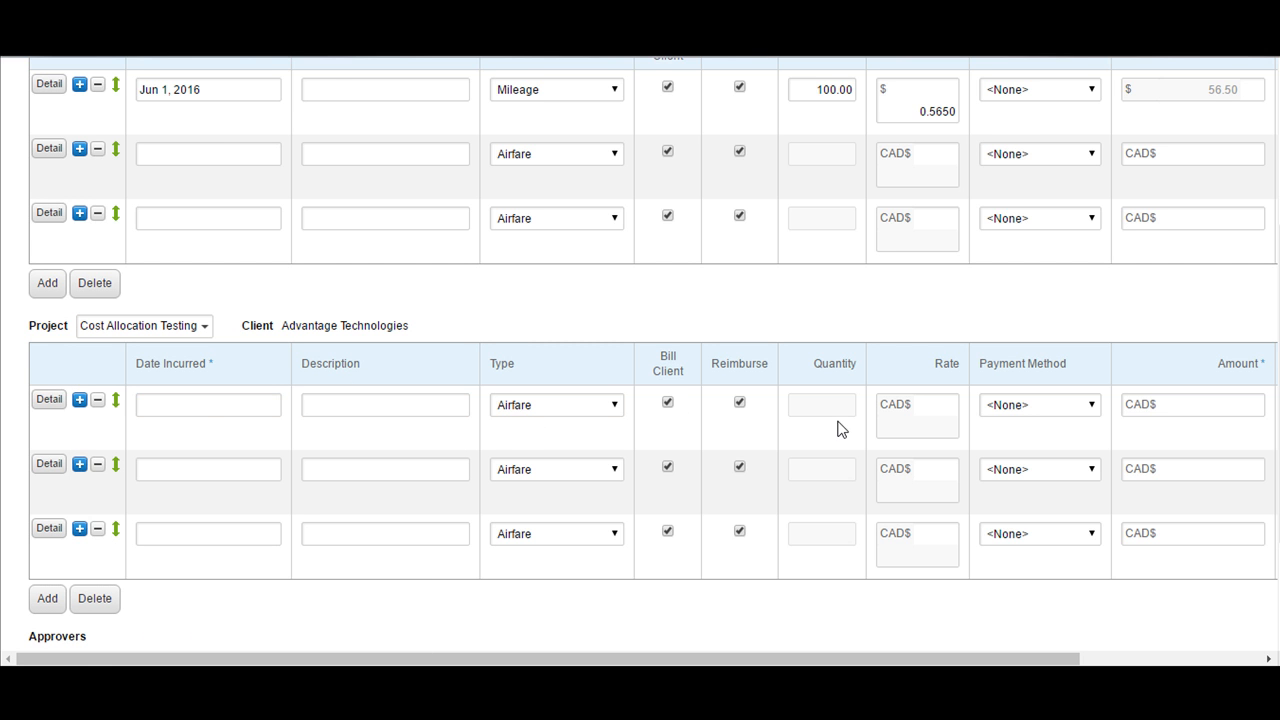
Remove two empty expense rows from each of the two project sections, leaving one row in each.
scroll(840, 428, "up", 3)
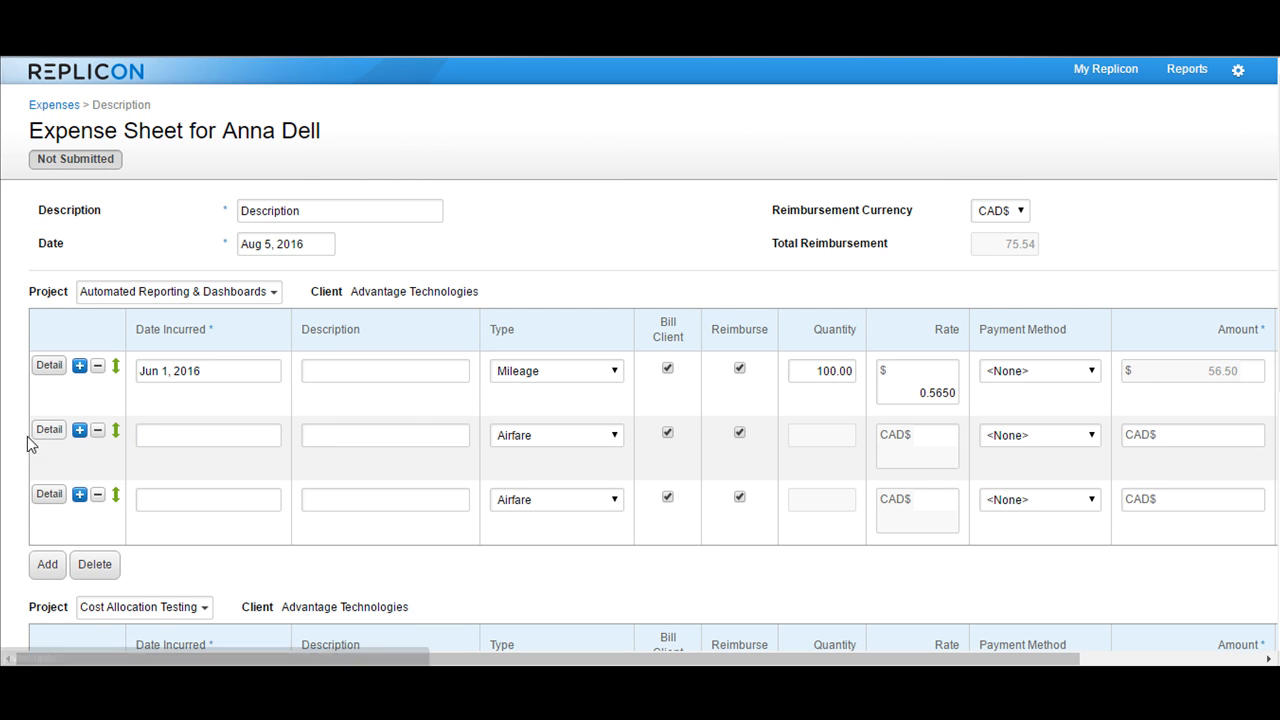
left_click(97, 432)
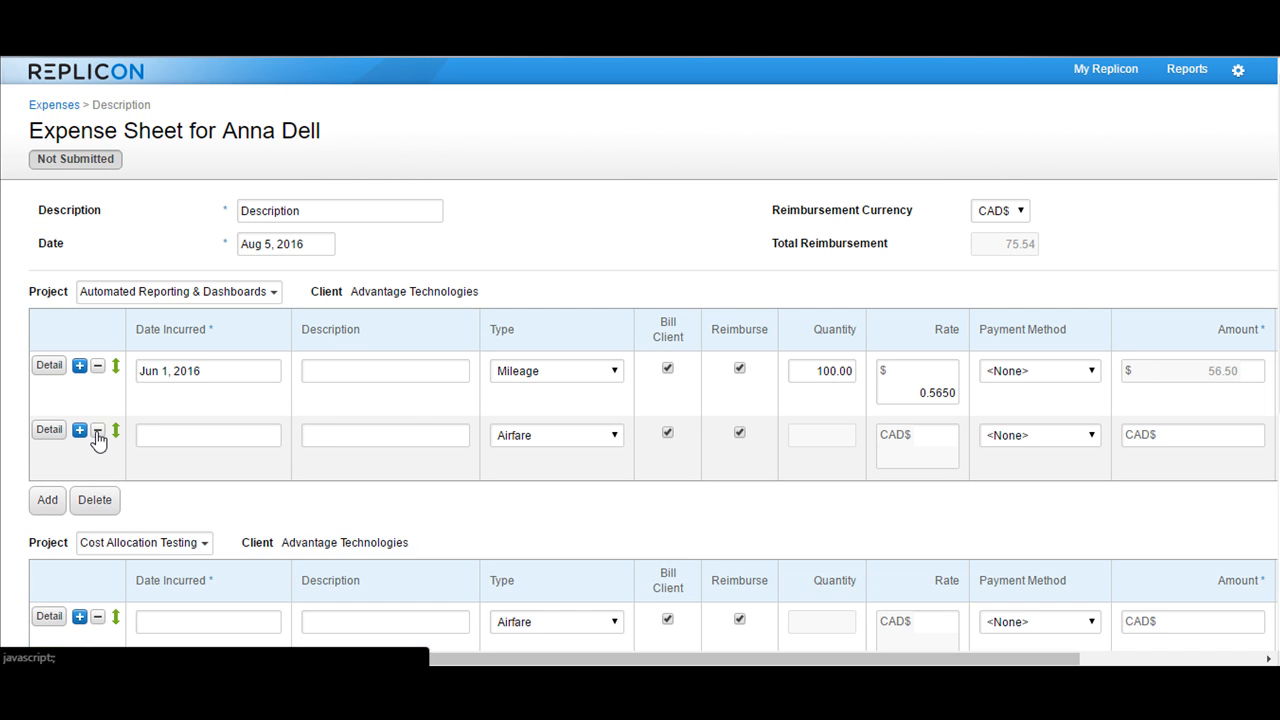
left_click(97, 434)
scroll(229, 443, "down", 3)
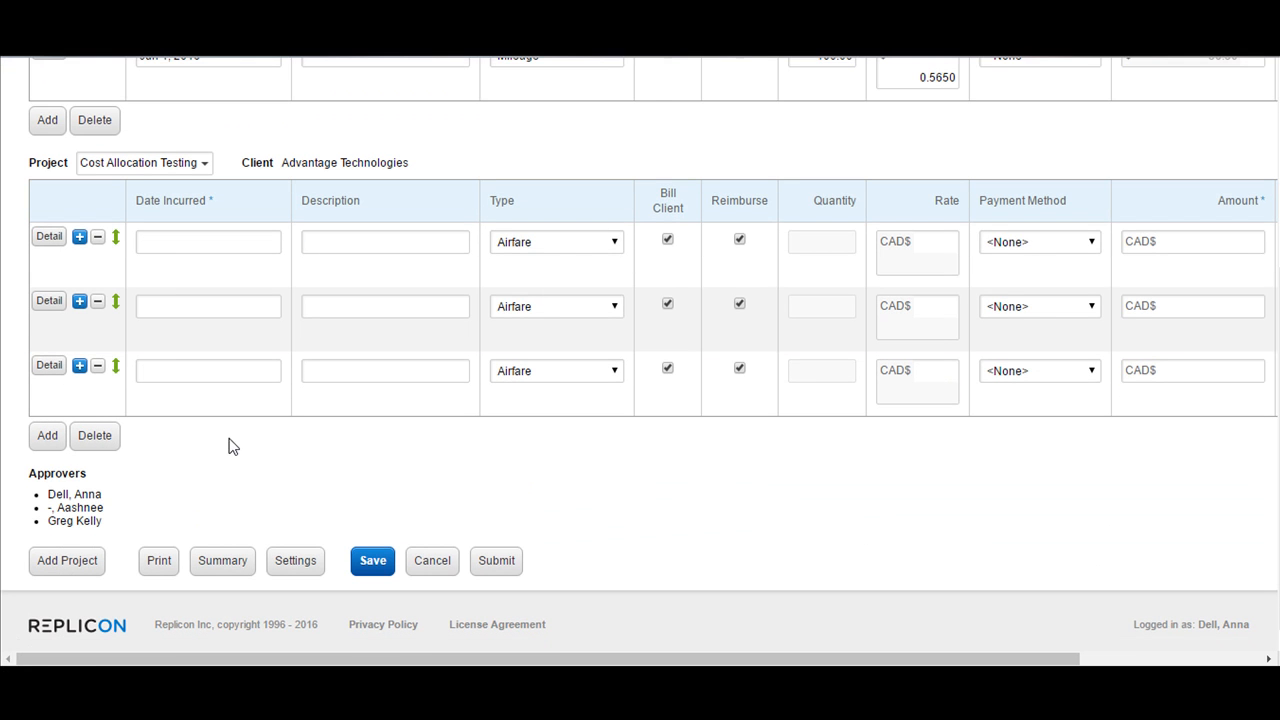
left_click(97, 304)
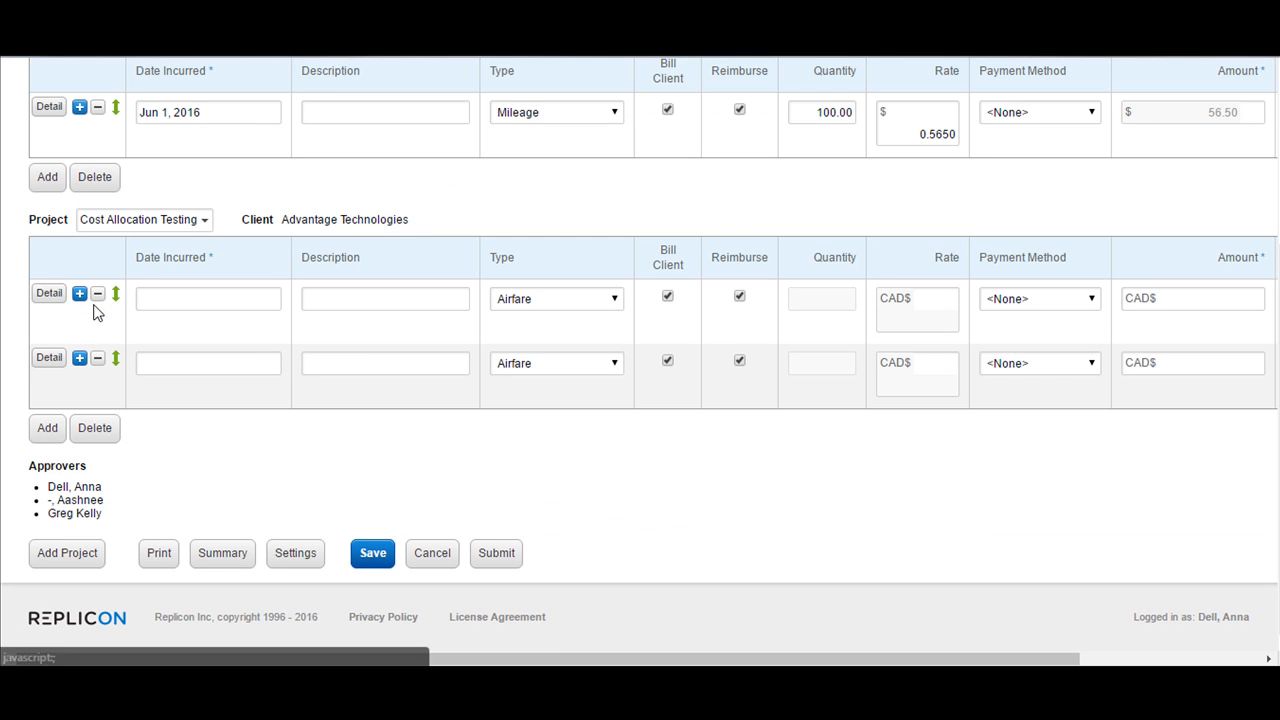
left_click(98, 364)
scroll(373, 361, "up", 2)
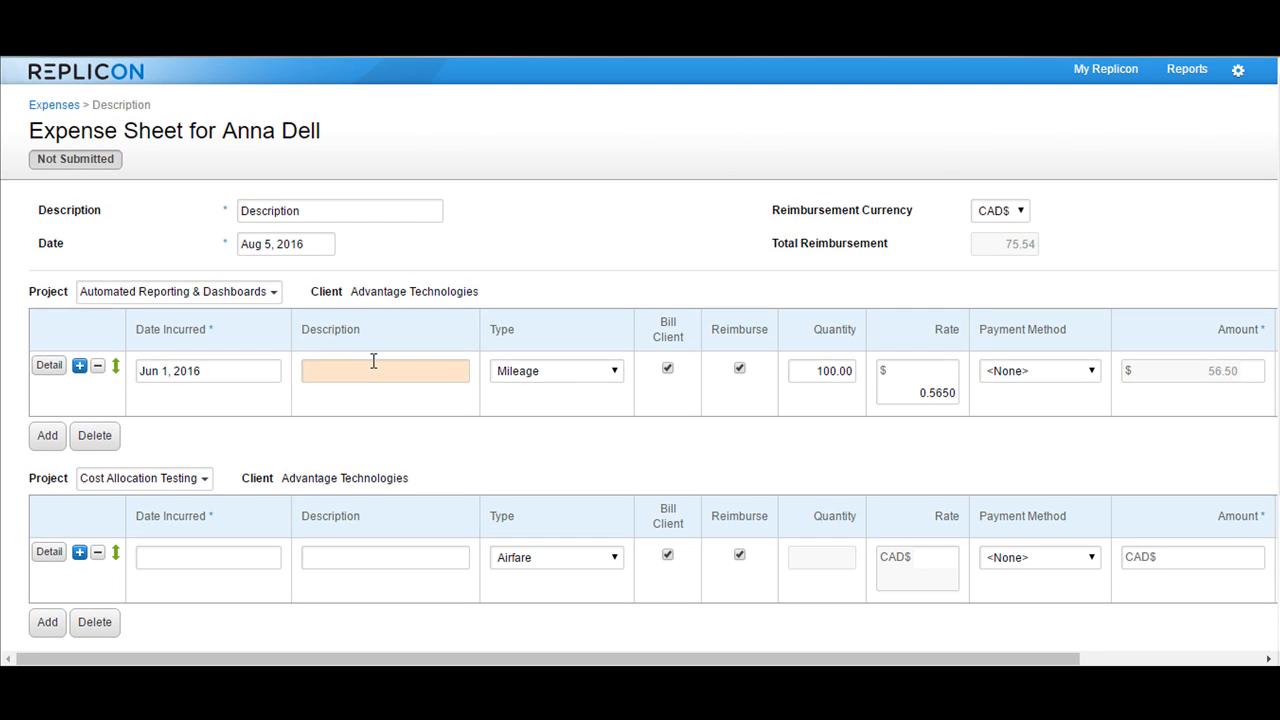
Review the expense sheet's summary of billable, total and reimbursement amounts per project, and close it.
scroll(373, 361, "down", 2)
left_click(222, 558)
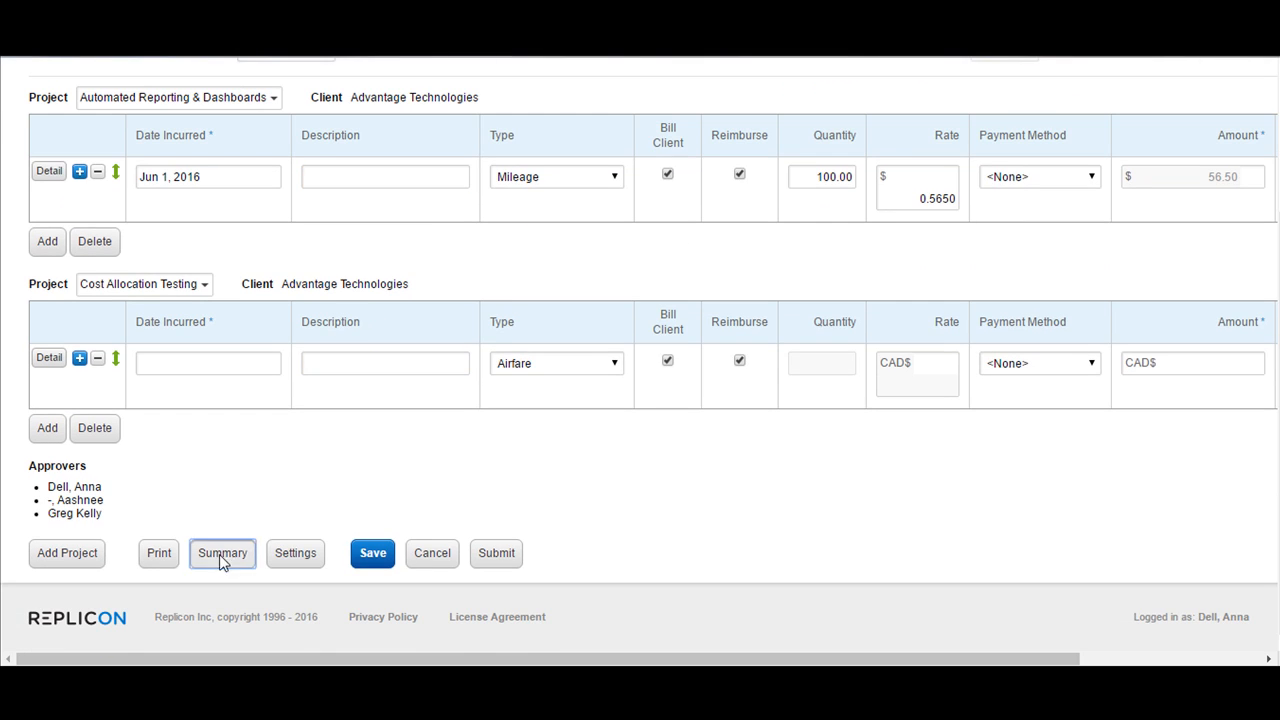
scroll(754, 363, "up", 3)
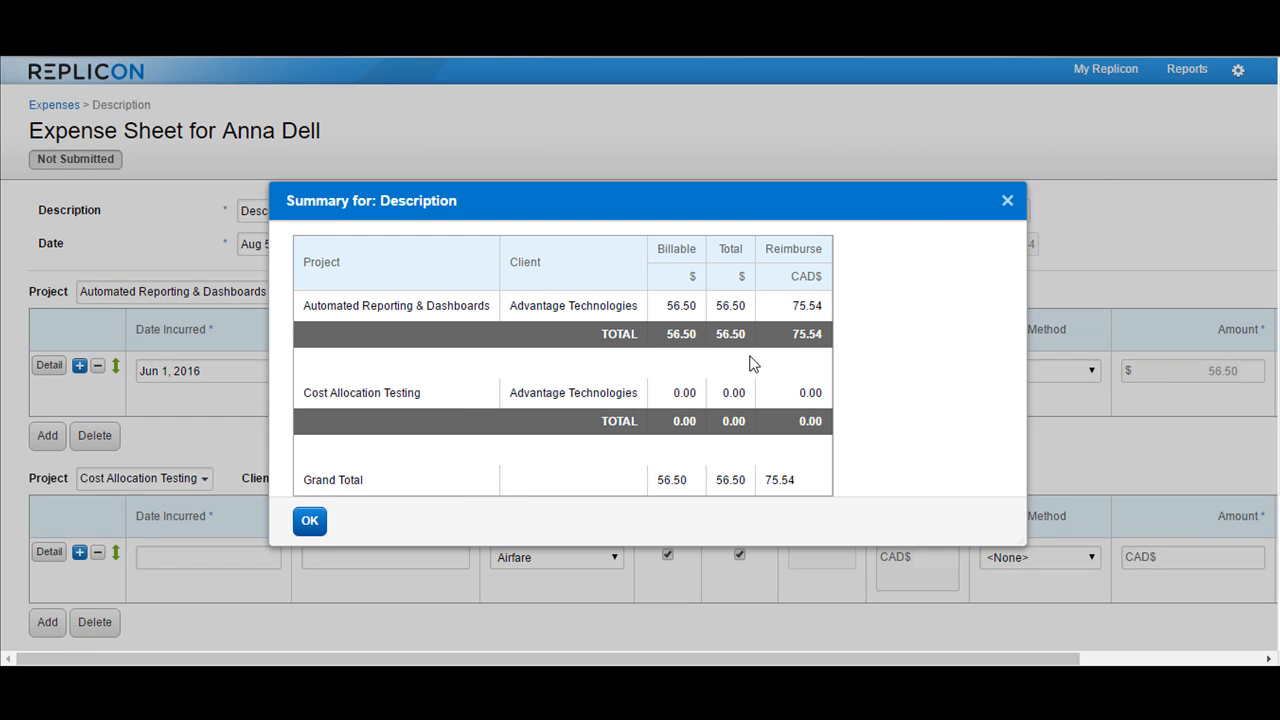
scroll(754, 363, "down", 3)
left_click(1006, 202)
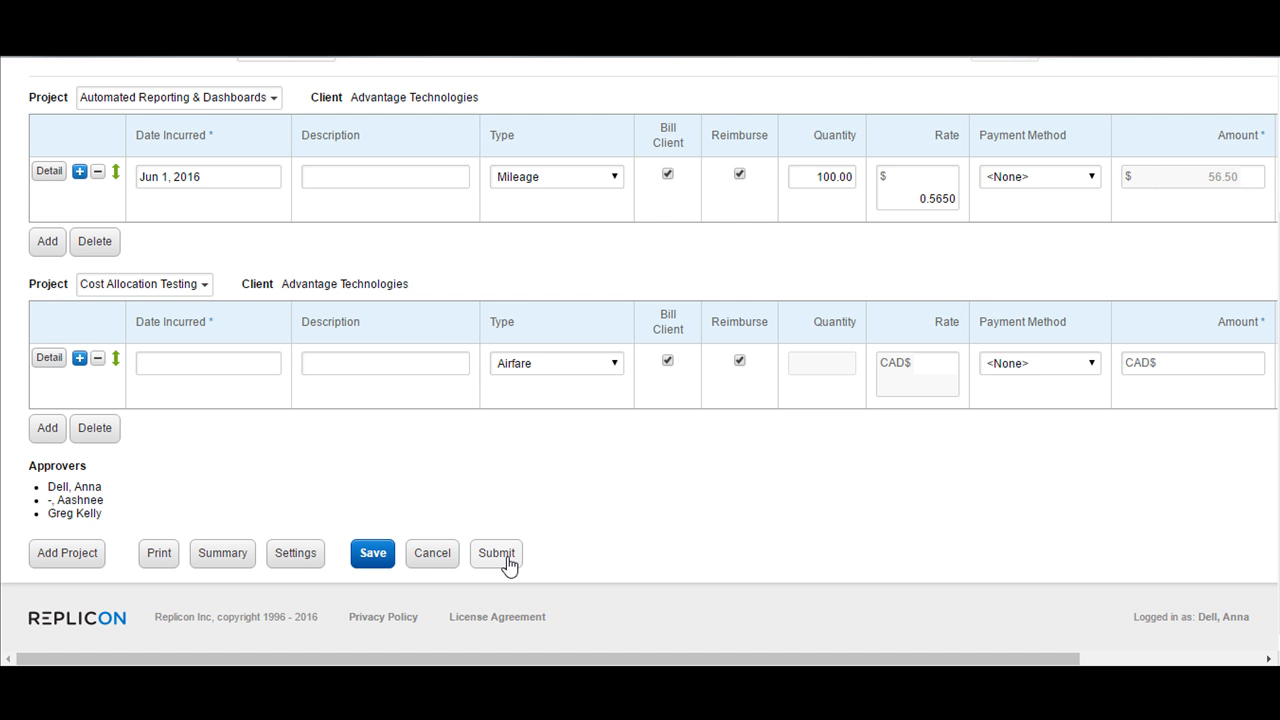
scroll(507, 565, "up", 2)
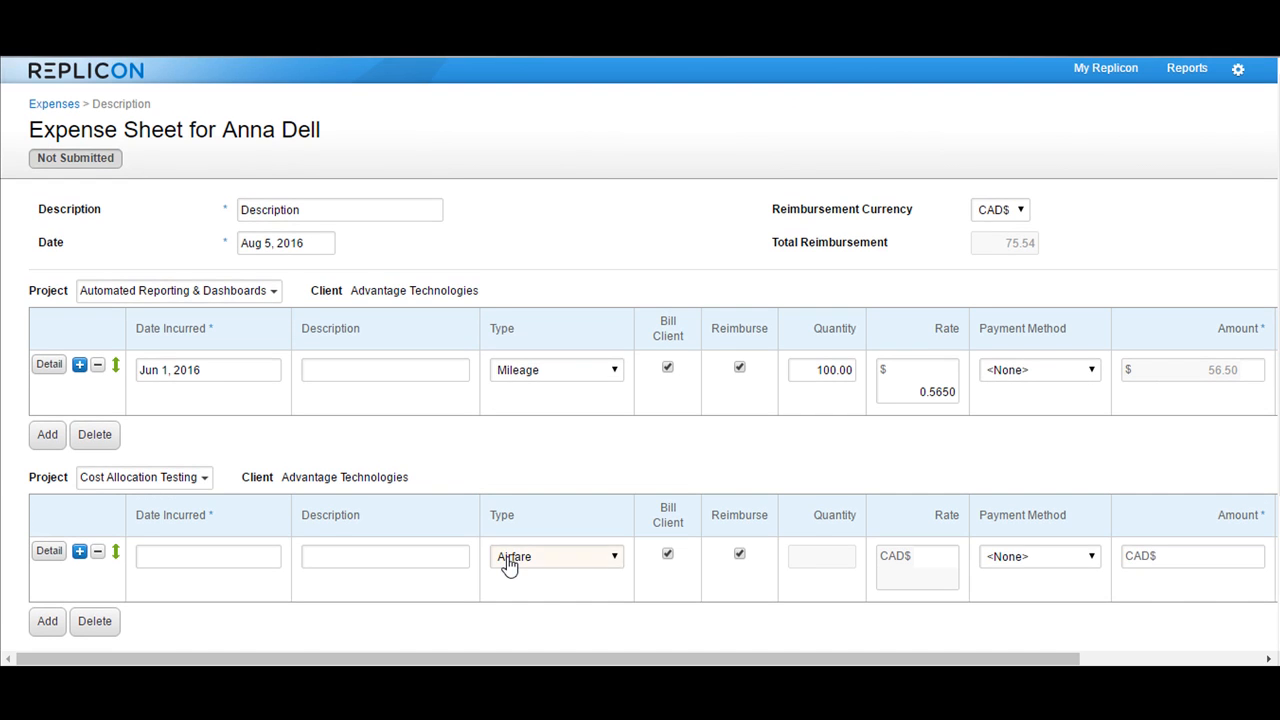
scroll(507, 565, "down", 2)
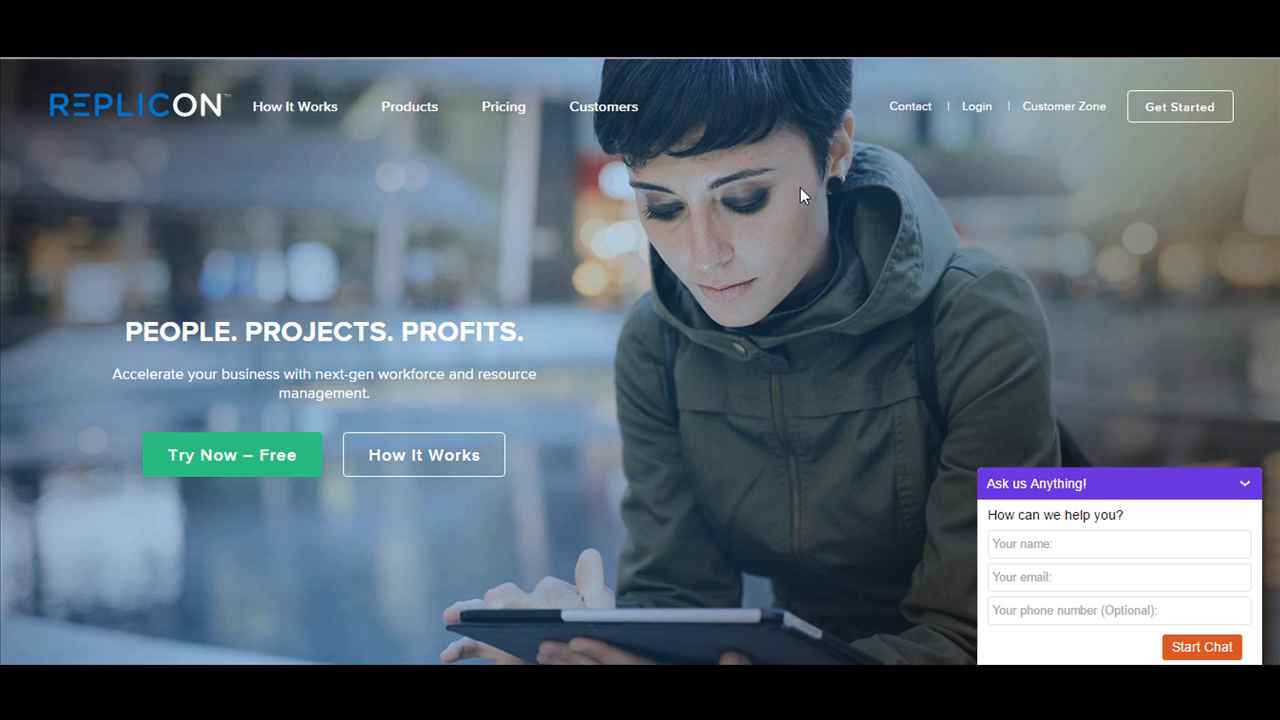
Go to the Customer Zone from the Replicon website and open its Community.
left_click(1094, 108)
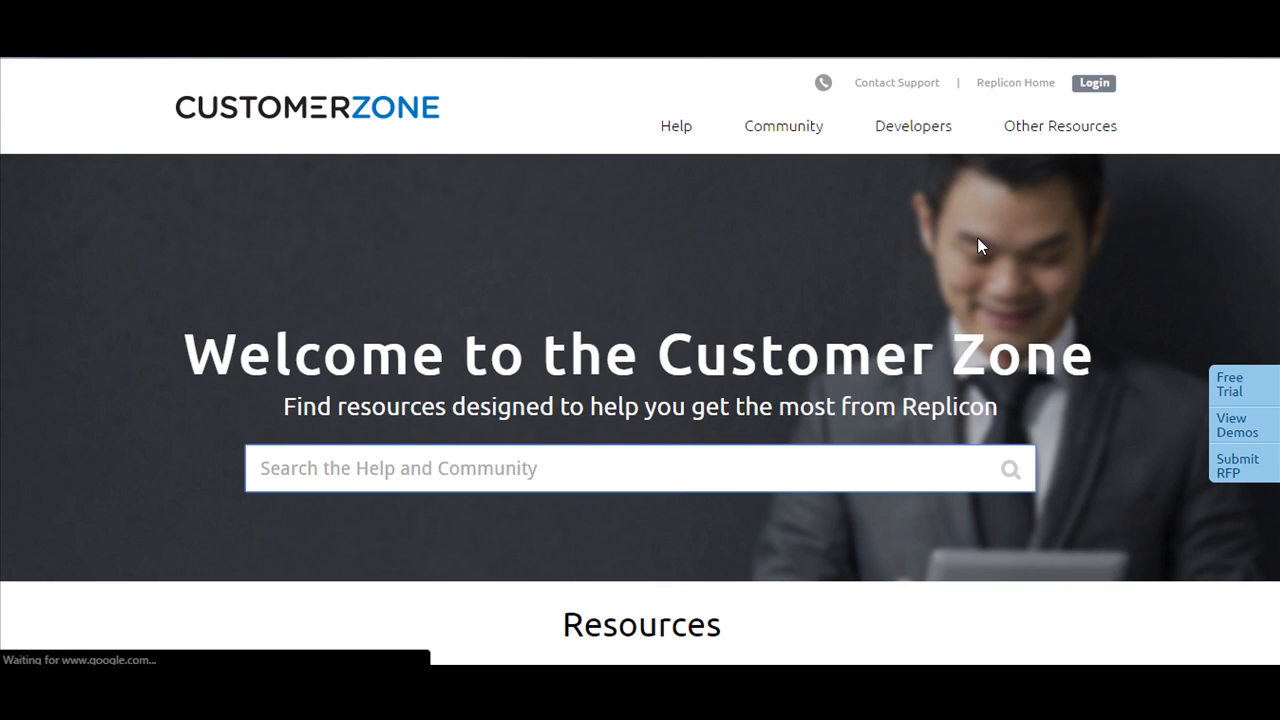
left_click(791, 132)
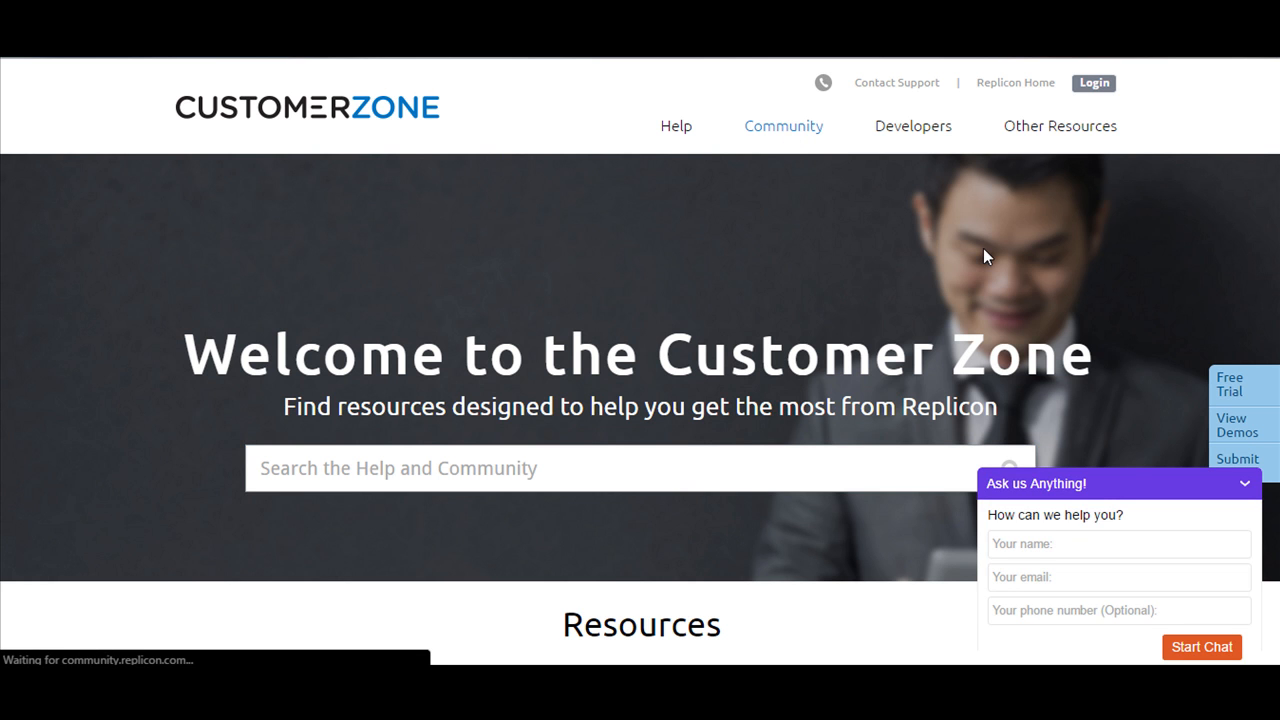